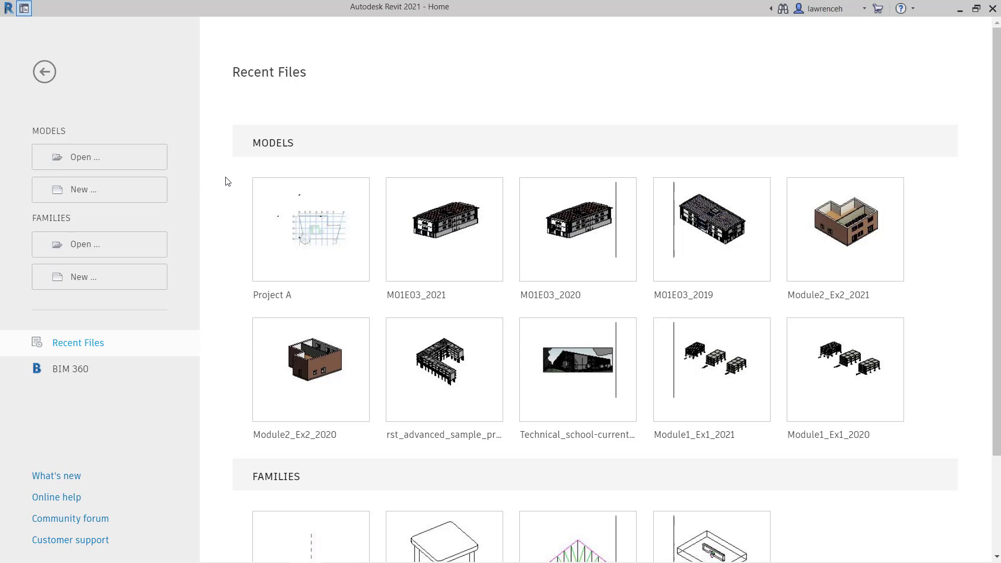
Open Project A from Recent Files and zoom around its Site structural plan.
click(334, 248)
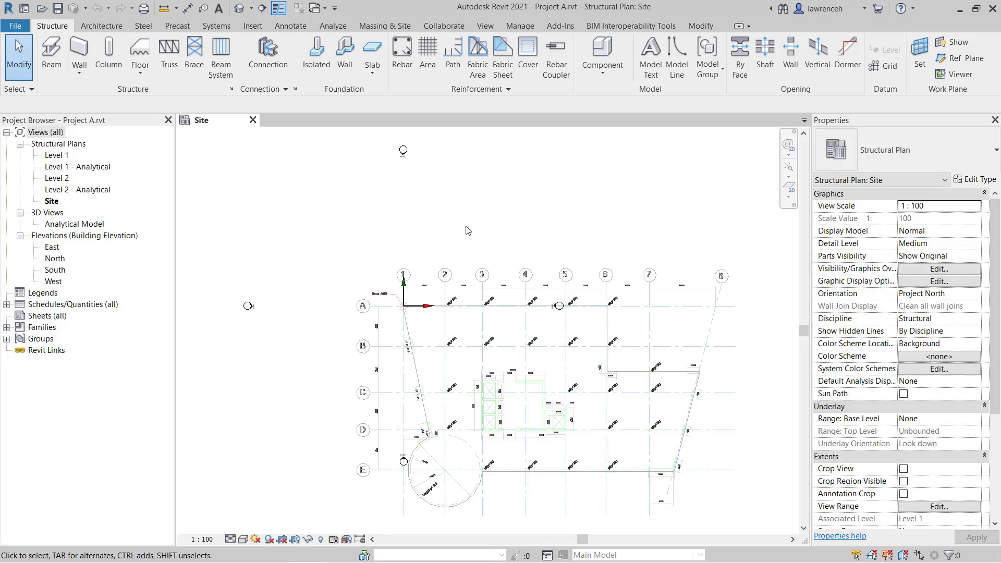
scroll(464, 231, down, 1)
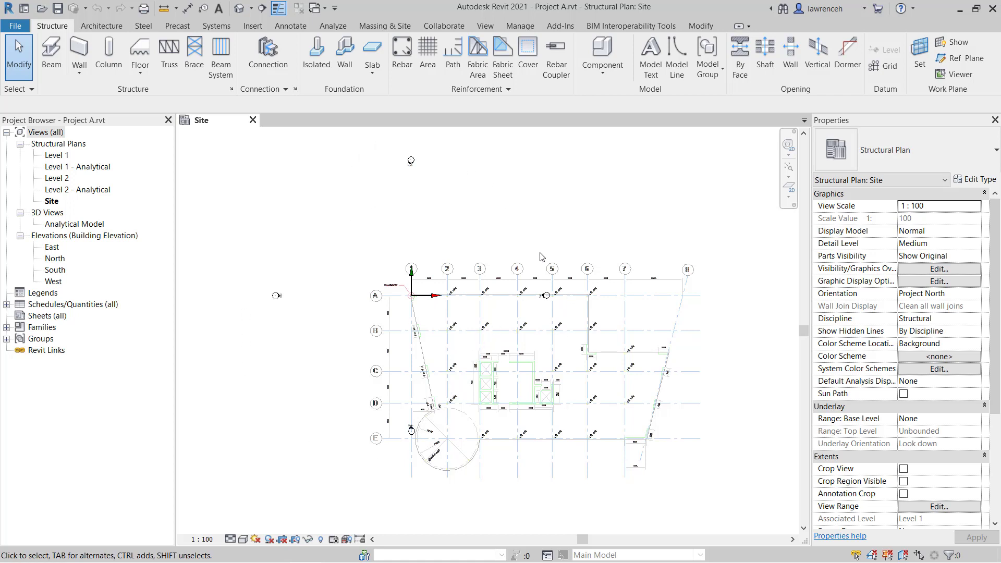
scroll(542, 257, up, 5)
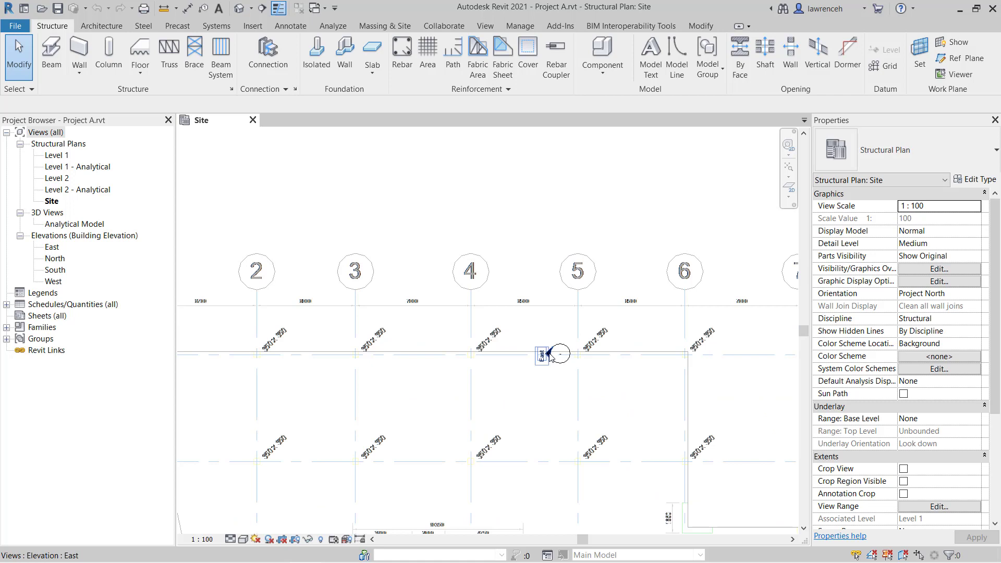
Select the East elevation marker at grid A/5 and reframe the Site plan around it.
click(549, 356)
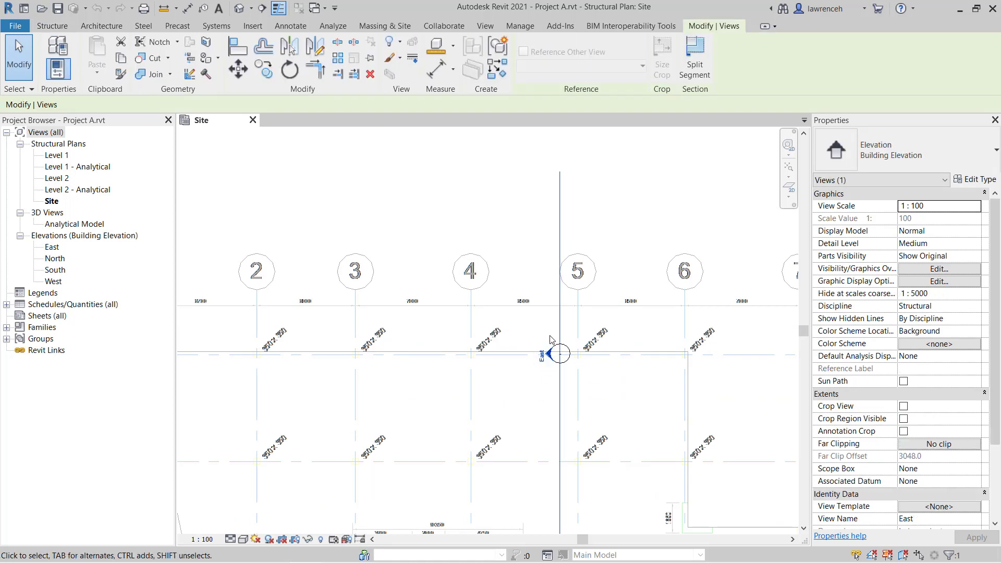
scroll(556, 356, down, 2)
scroll(558, 356, down, 1)
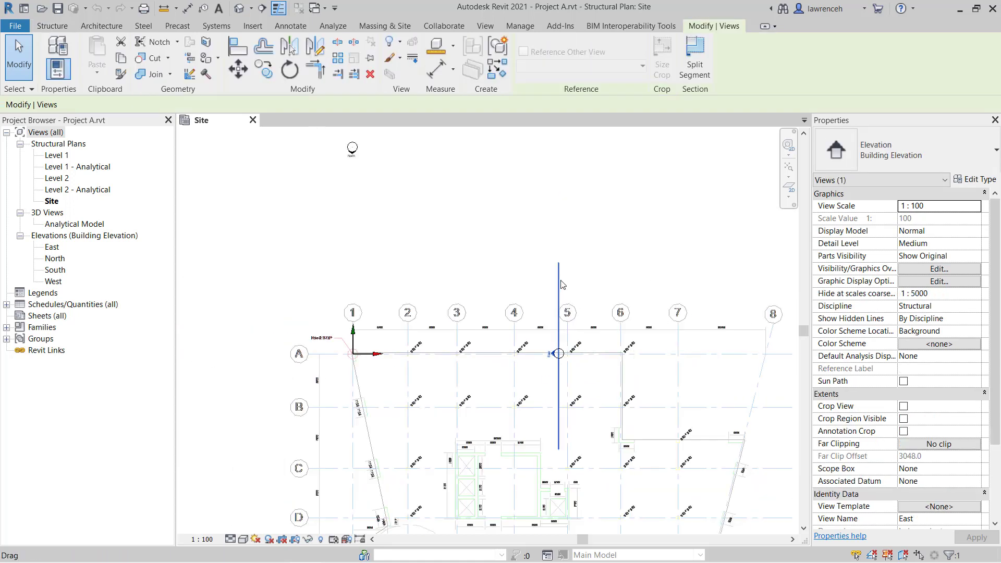
middle_drag(539, 403, 522, 311)
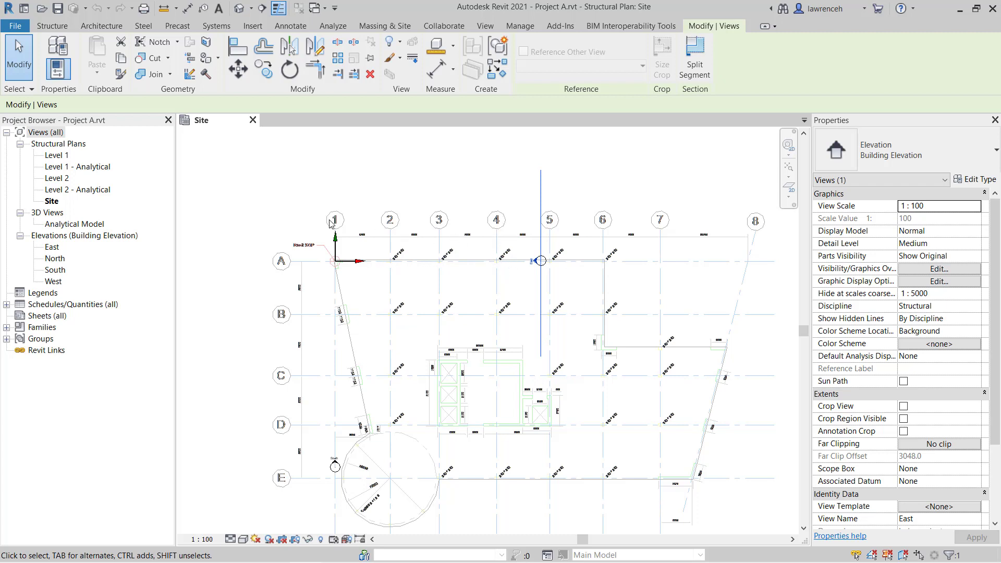
scroll(575, 263, down, 1)
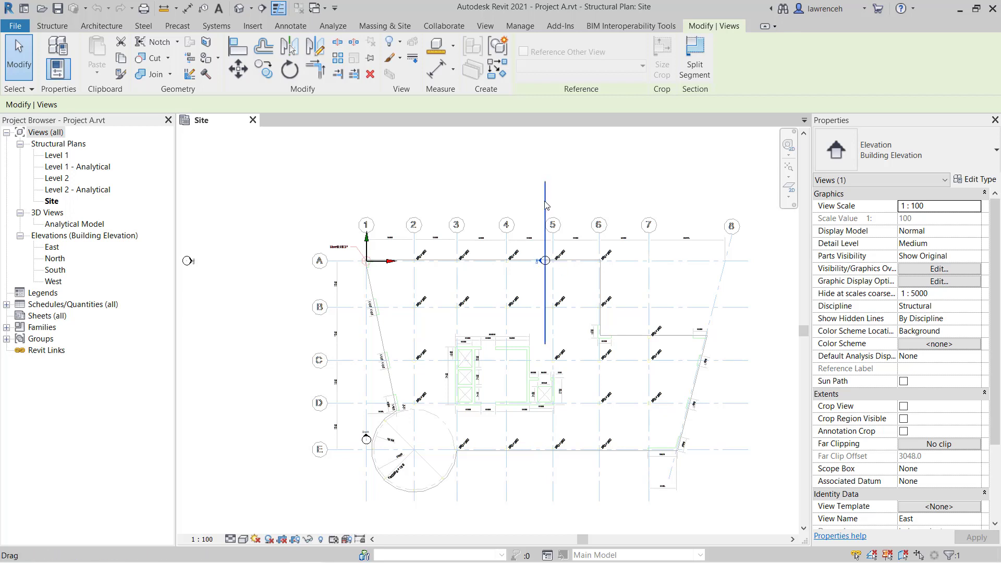
scroll(552, 315, down, 1)
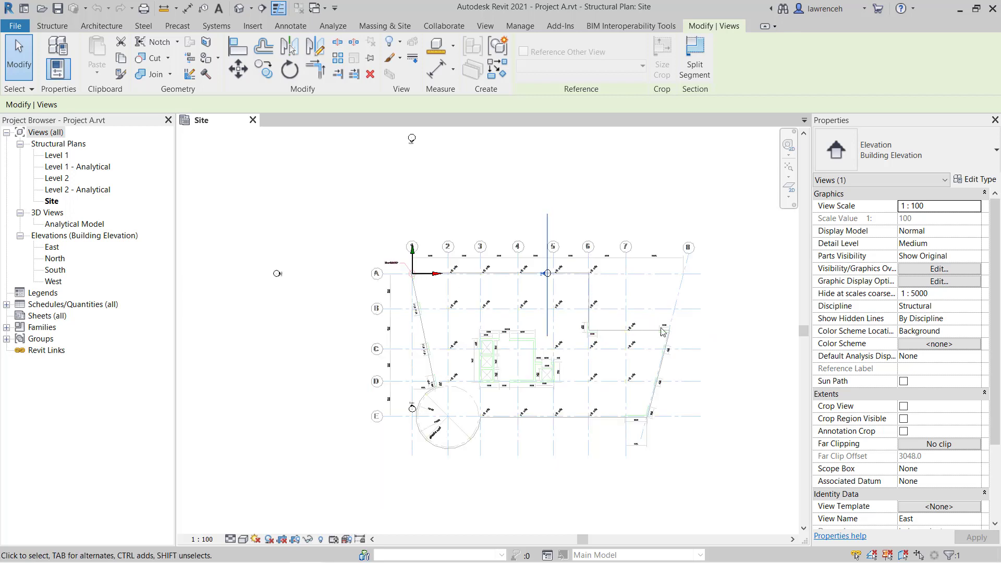
Move the East elevation marker out past grid 8 and check its new position.
click(755, 340)
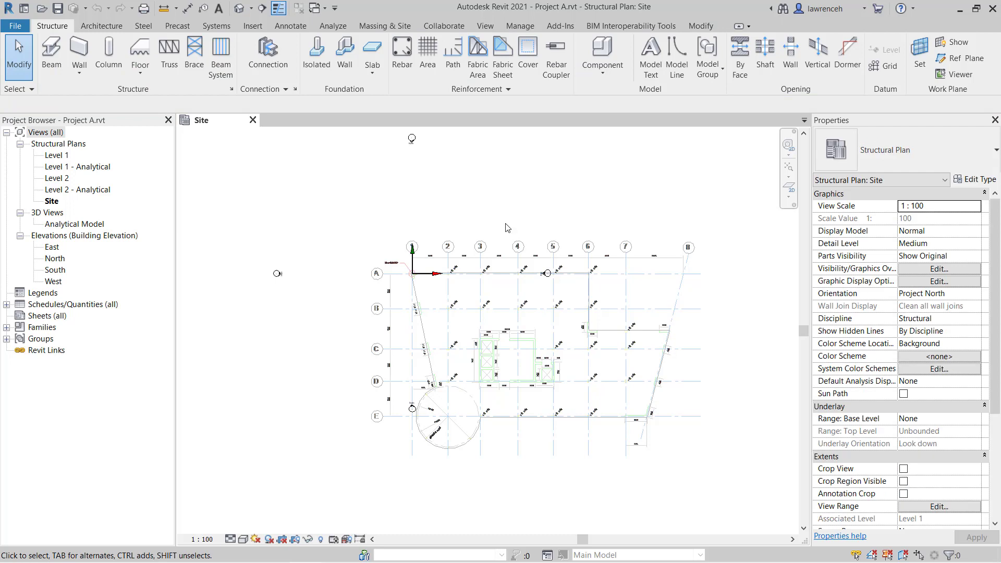
drag(503, 219, 589, 326)
scroll(545, 273, up, 3)
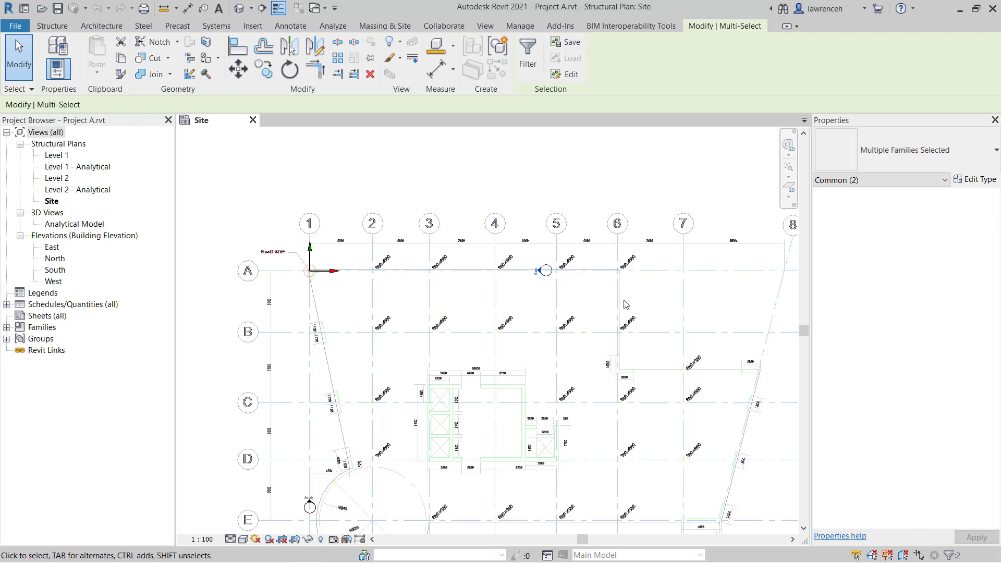
scroll(600, 293, down, 3)
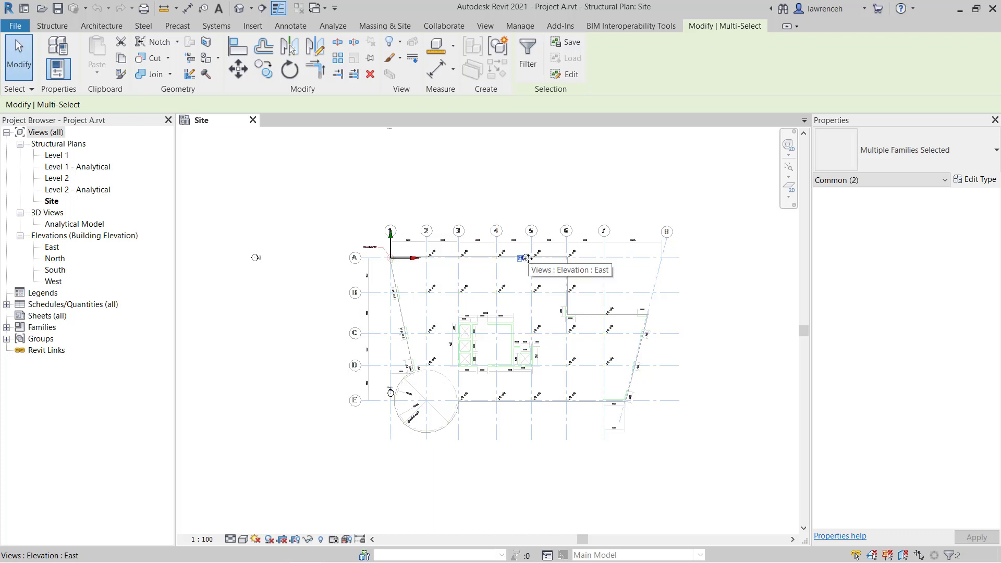
drag(528, 258, 698, 337)
click(693, 367)
scroll(694, 367, up, 2)
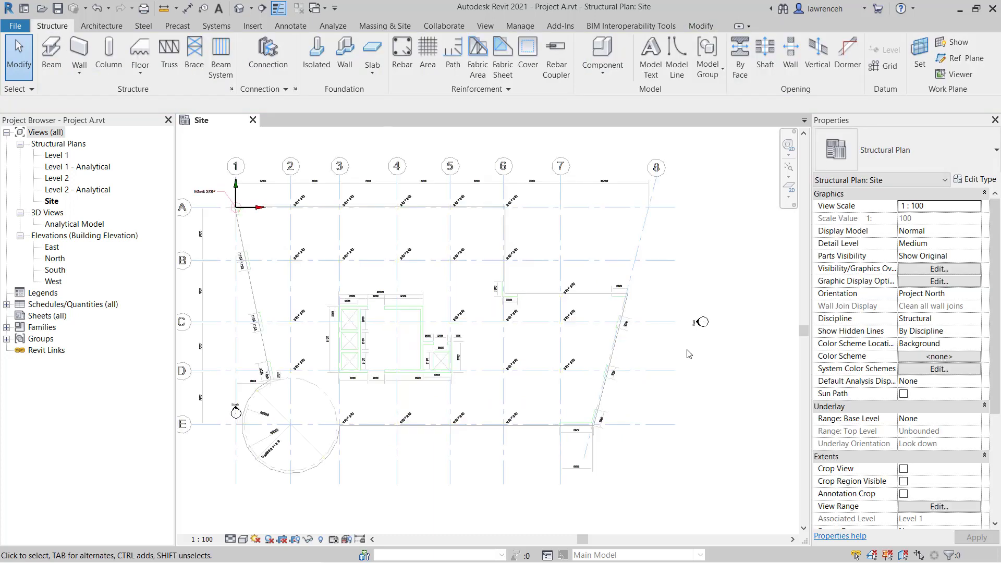
click(699, 327)
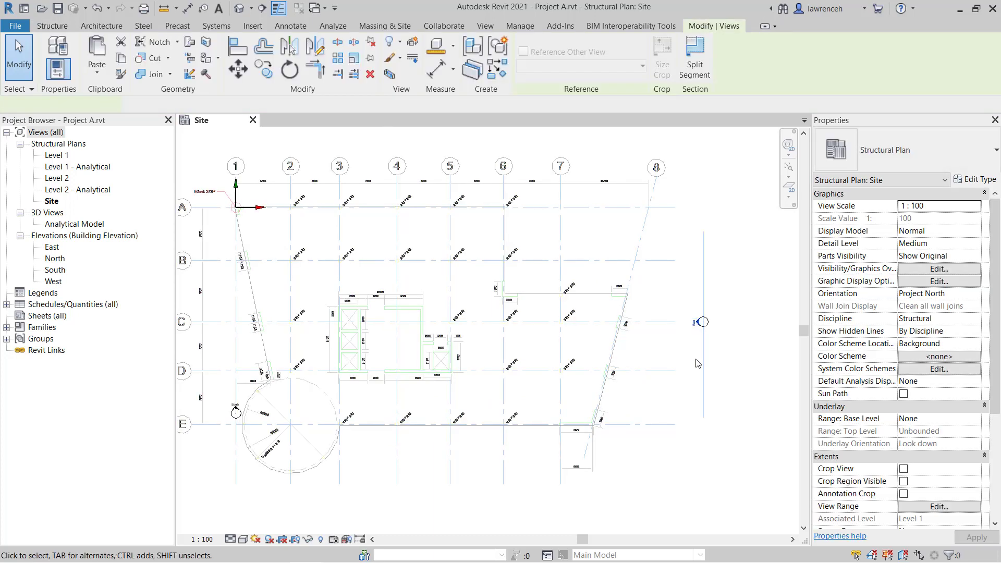
scroll(696, 329, up, 3)
scroll(706, 328, up, 2)
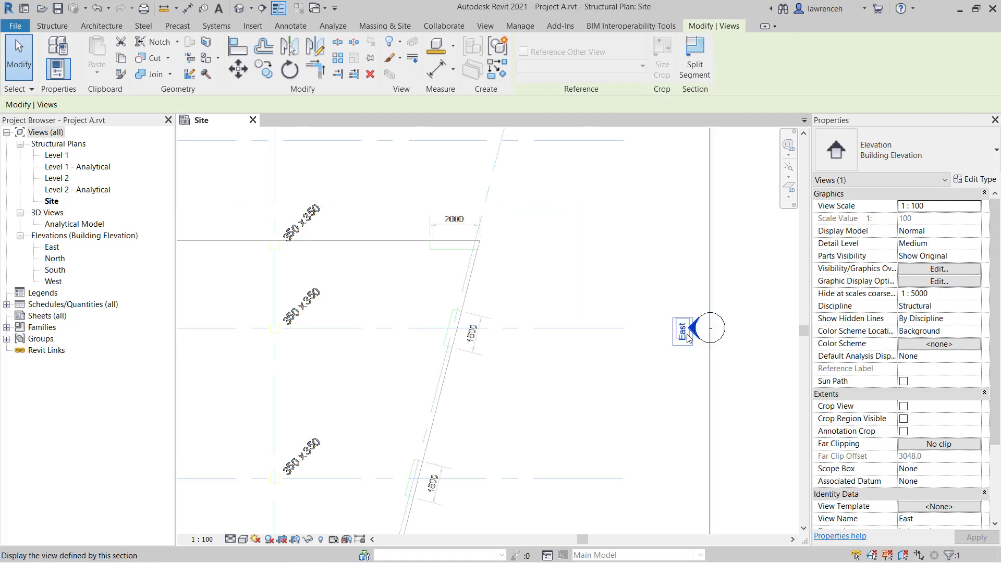
scroll(707, 328, down, 5)
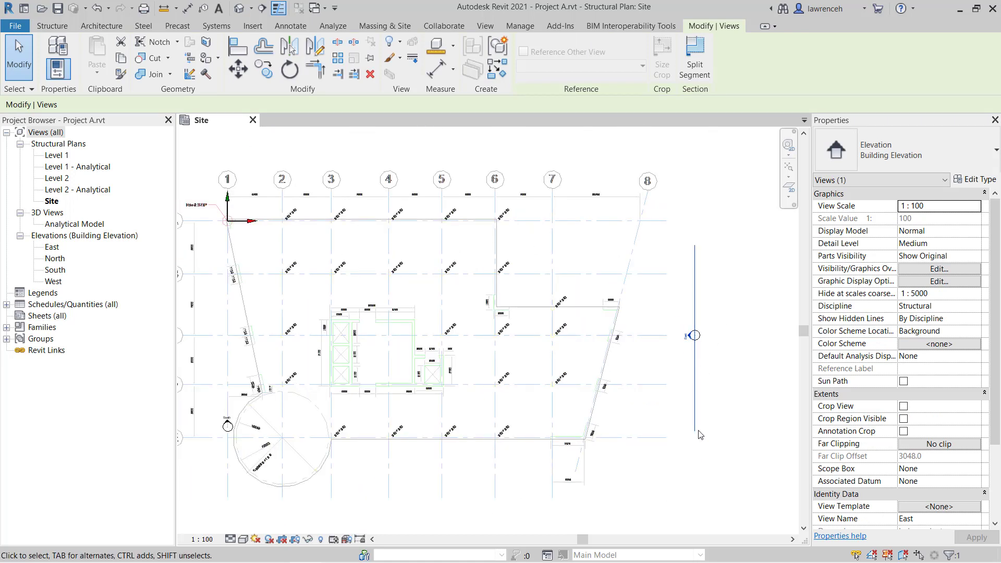
click(704, 284)
scroll(706, 291, down, 2)
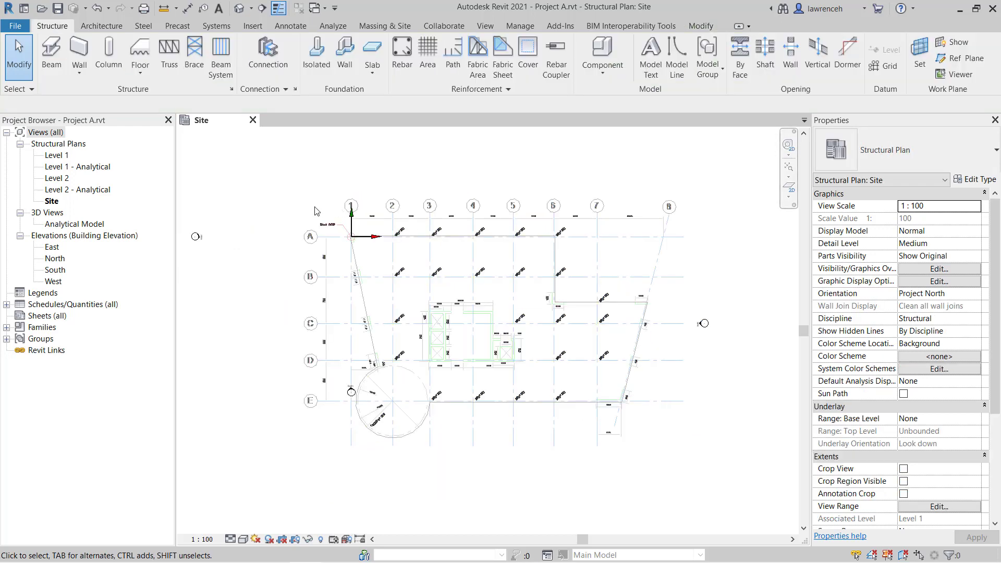
Move the West elevation marker out to the left, level with row C.
middle_drag(316, 209, 350, 219)
drag(193, 213, 276, 299)
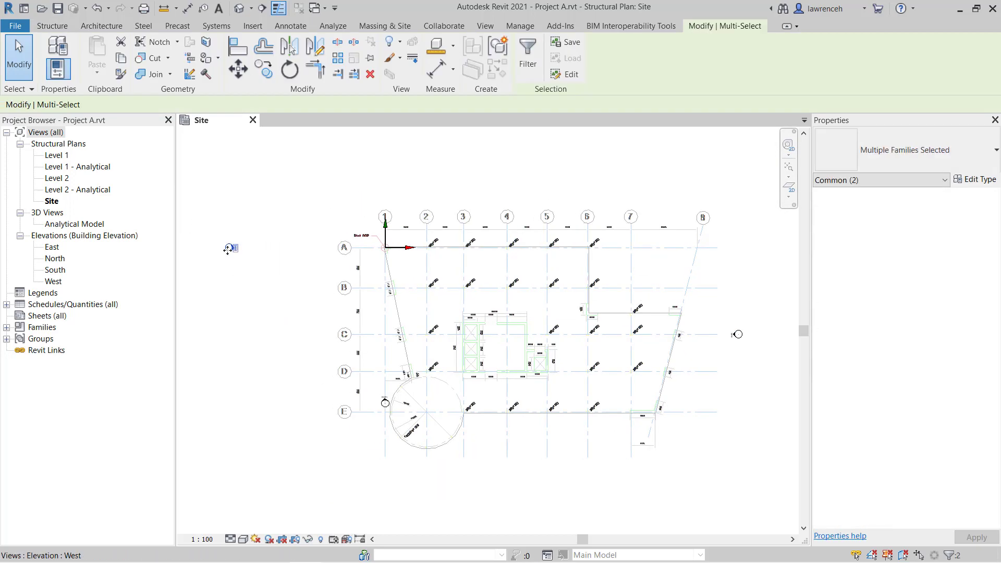
mouse_move(229, 248)
mouse_down()
mouse_move(242, 281)
mouse_move(306, 336)
mouse_up()
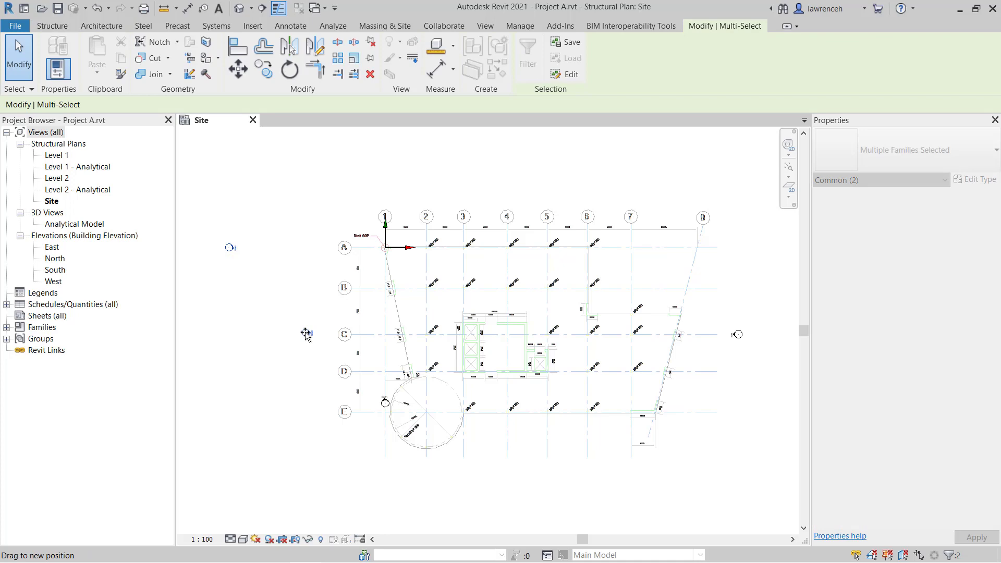
key(Escape)
Reposition the remaining two markers above and below the centre of the plan.
scroll(368, 407, down, 2)
drag(345, 154, 487, 237)
key(Escape)
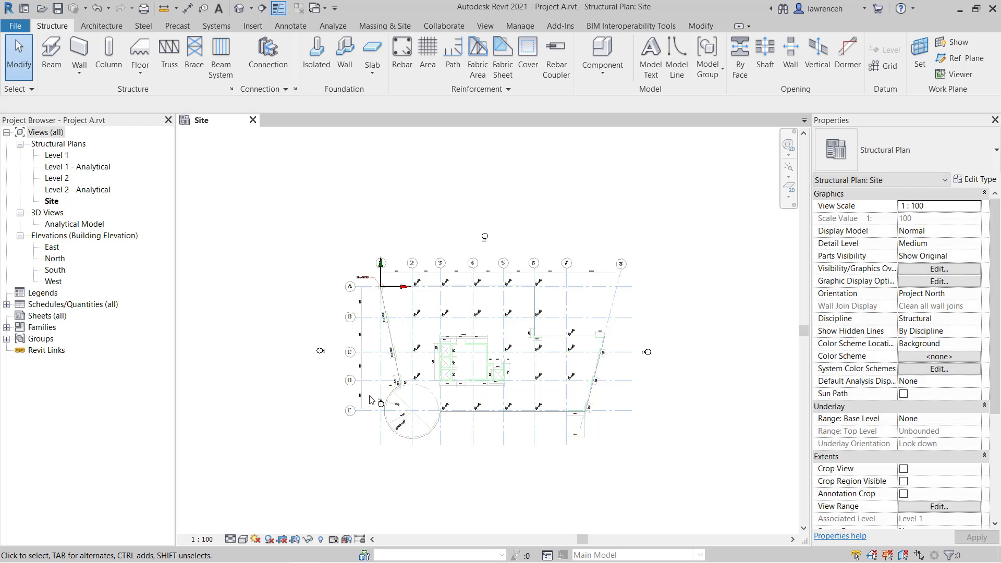
mouse_move(365, 392)
mouse_down()
mouse_move(405, 440)
mouse_move(464, 440)
mouse_move(485, 466)
mouse_up()
key(Escape)
Open the South elevation and bring the Level 1 and Level 2 heads into view.
double_click(54, 271)
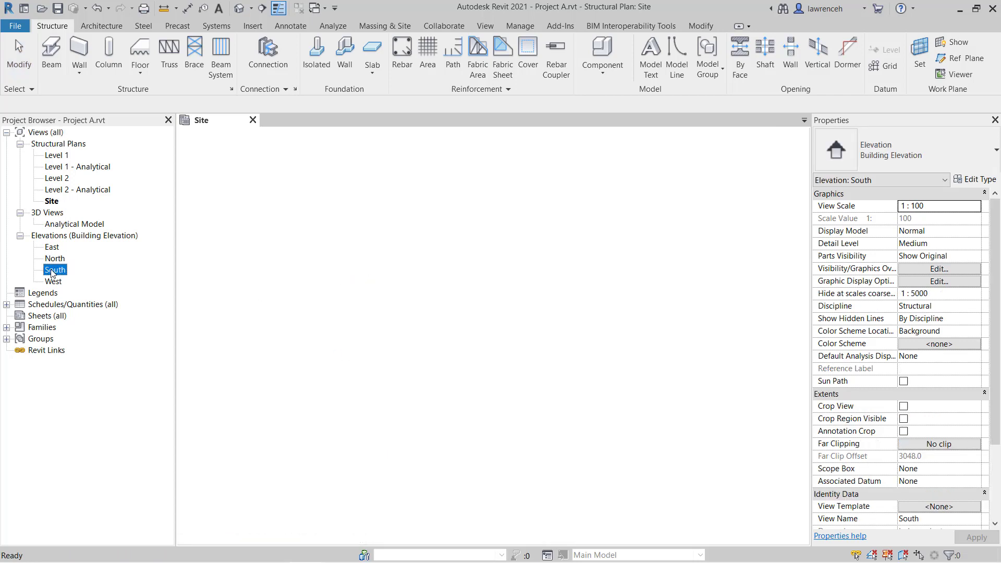
middle_drag(650, 429, 541, 440)
scroll(738, 368, up, 6)
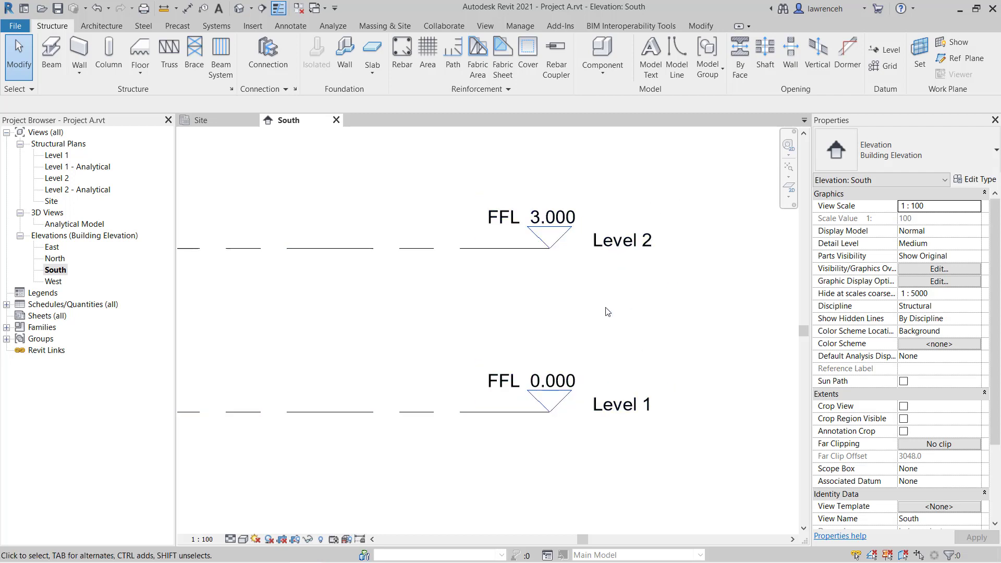
Pick out the Level 1 and Level 2 structural and analytical plans in the Project Browser.
click(52, 155)
click(65, 179)
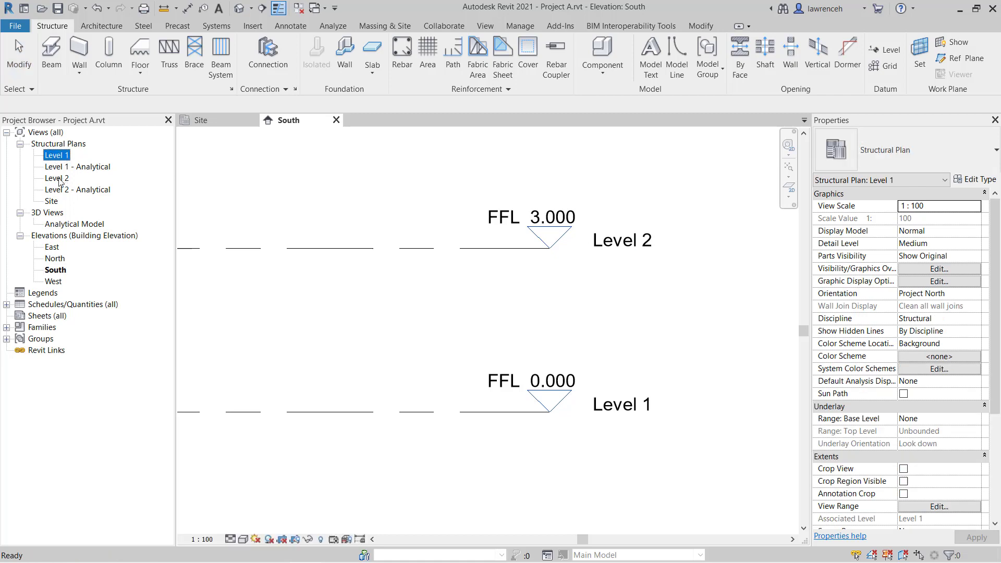
click(392, 294)
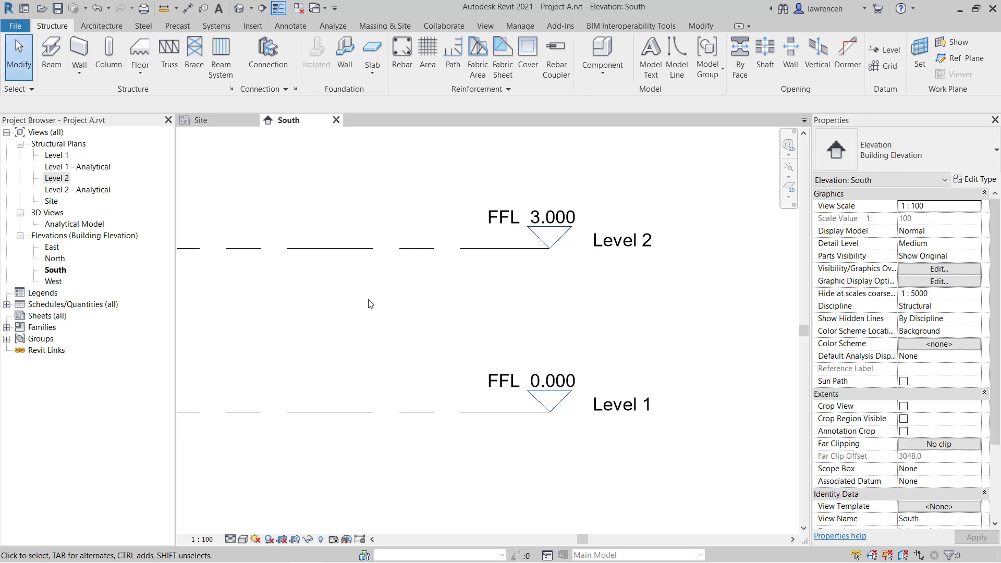
click(86, 169)
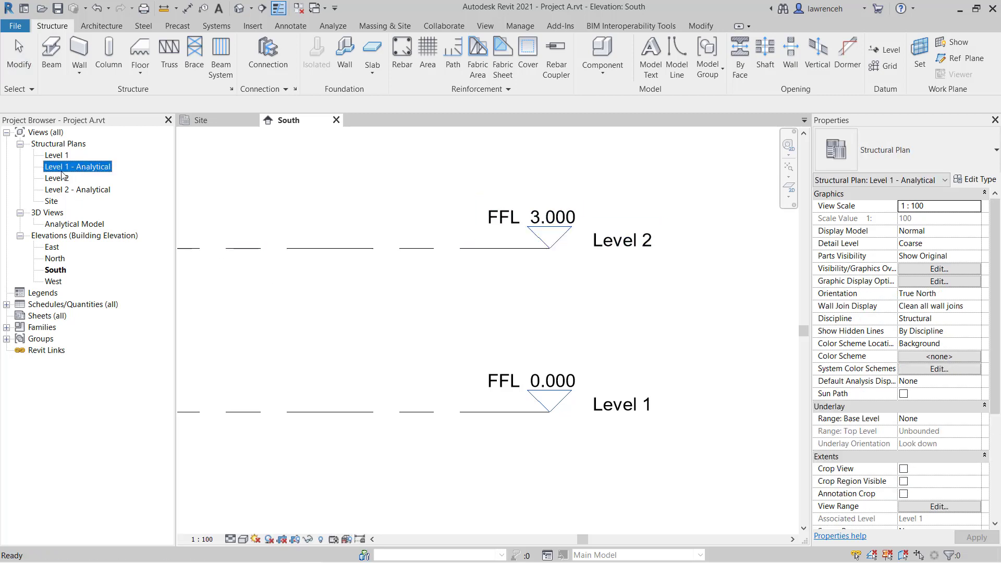
click(95, 191)
click(389, 361)
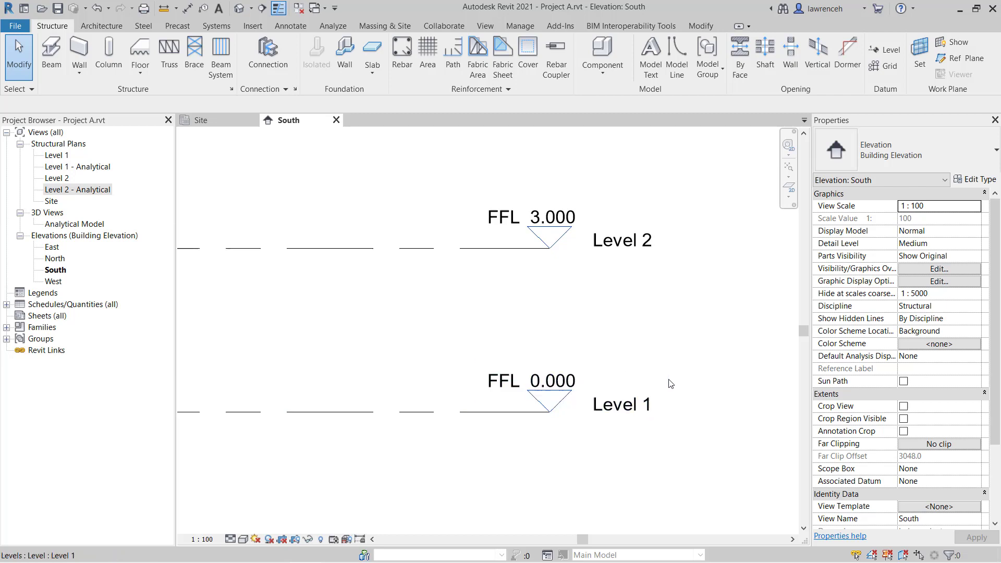
Rename Level 1 to 00-GROUND, renaming its matching views too.
click(620, 416)
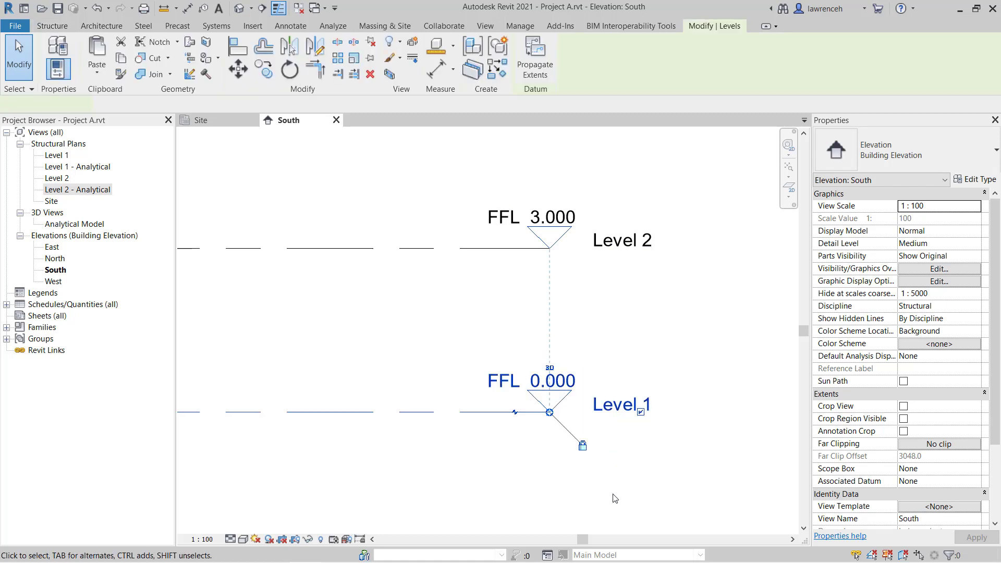
click(615, 415)
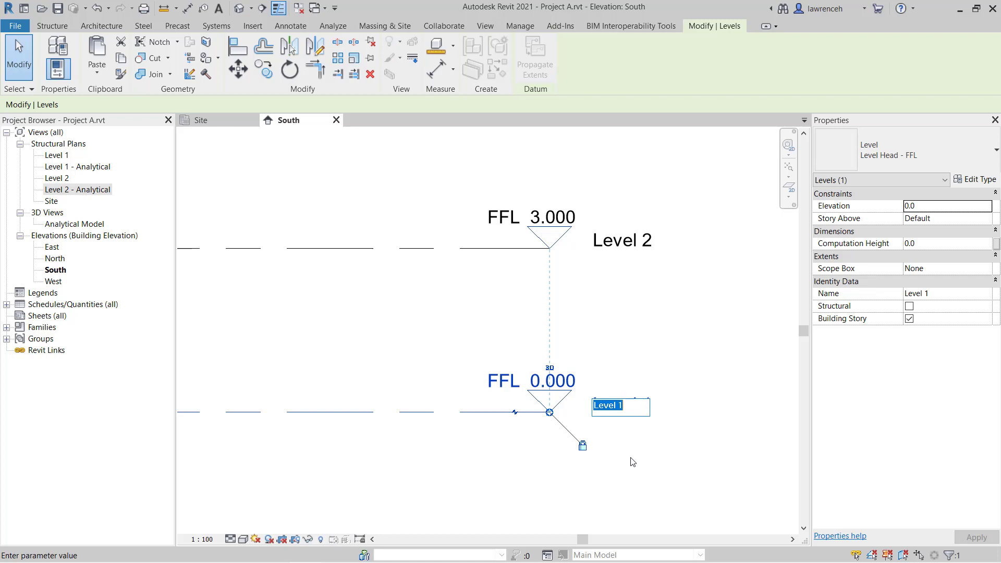
text(00-GROUND)
key(Return)
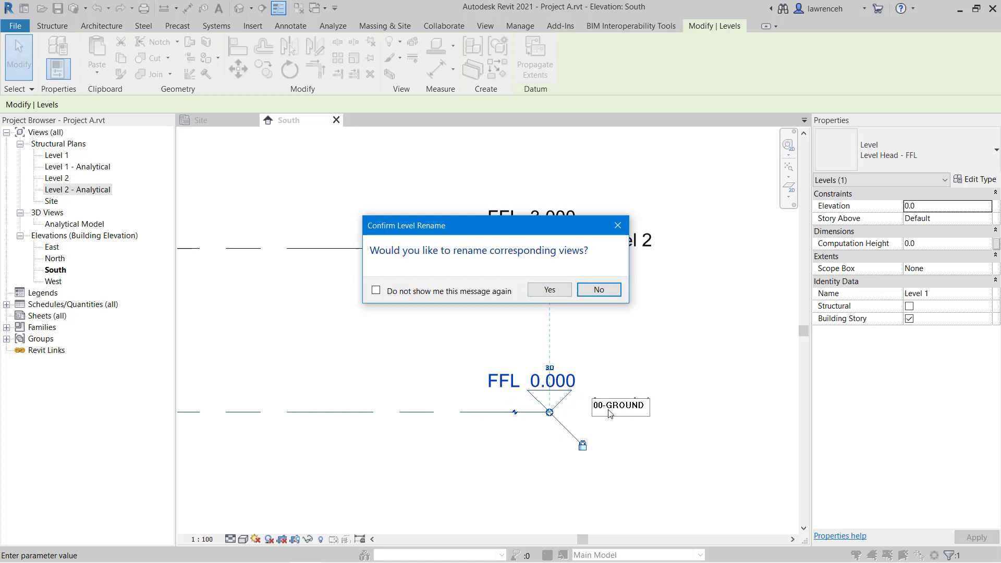
click(552, 292)
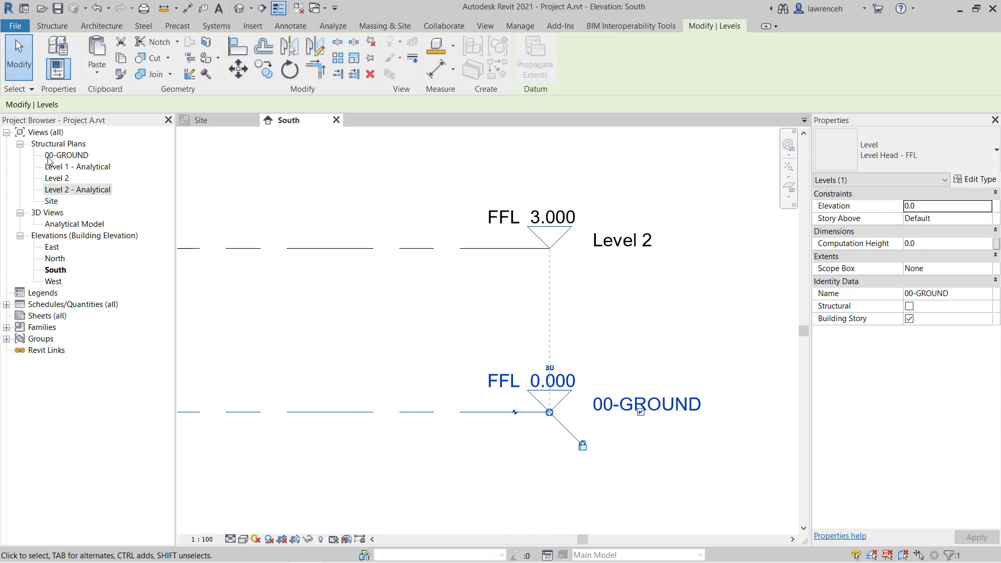
click(428, 194)
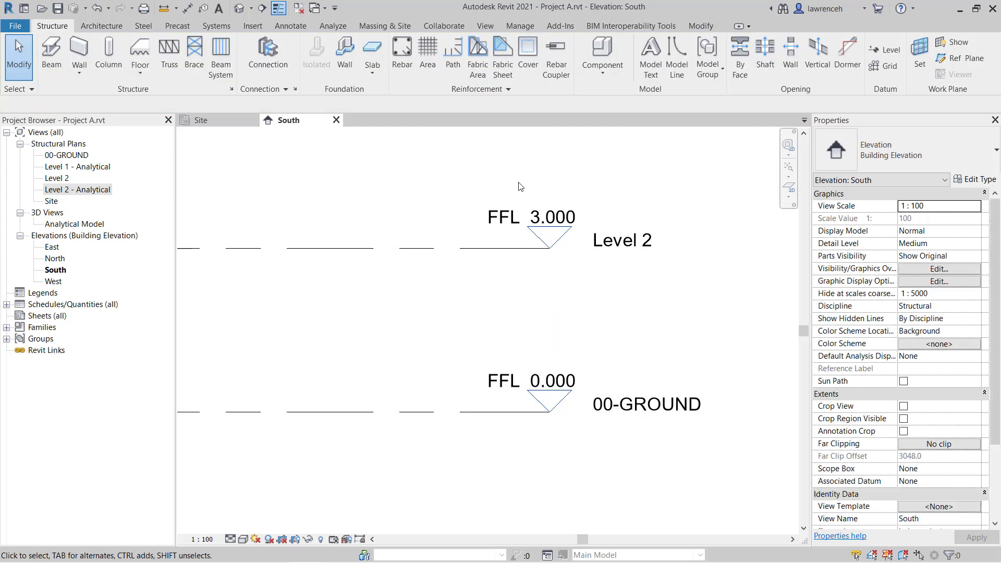
Rename Level 2 to 01-FIRST, renaming its matching views too.
middle_drag(639, 183, 633, 210)
click(622, 268)
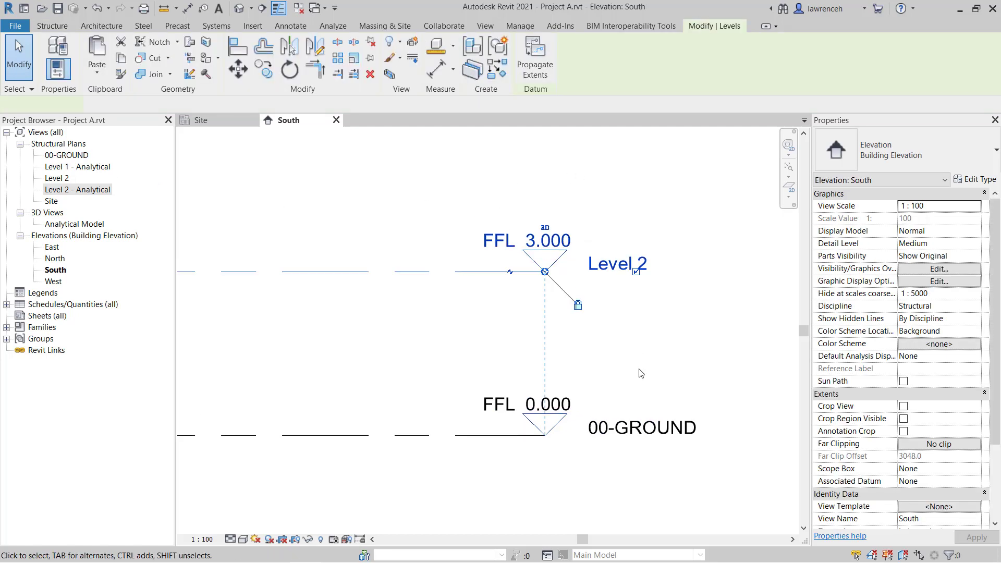
click(616, 273)
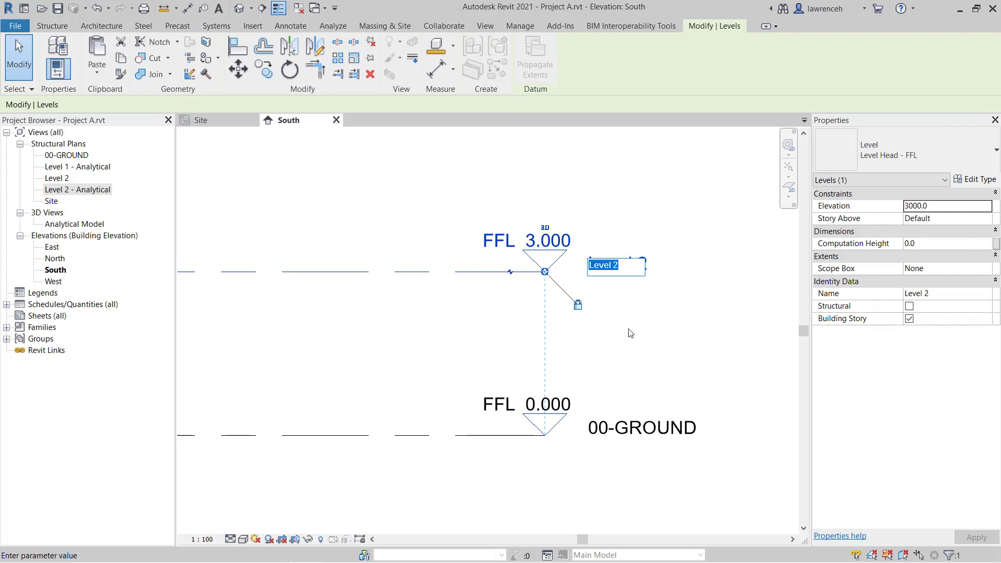
text(01-FIRST)
key(Return)
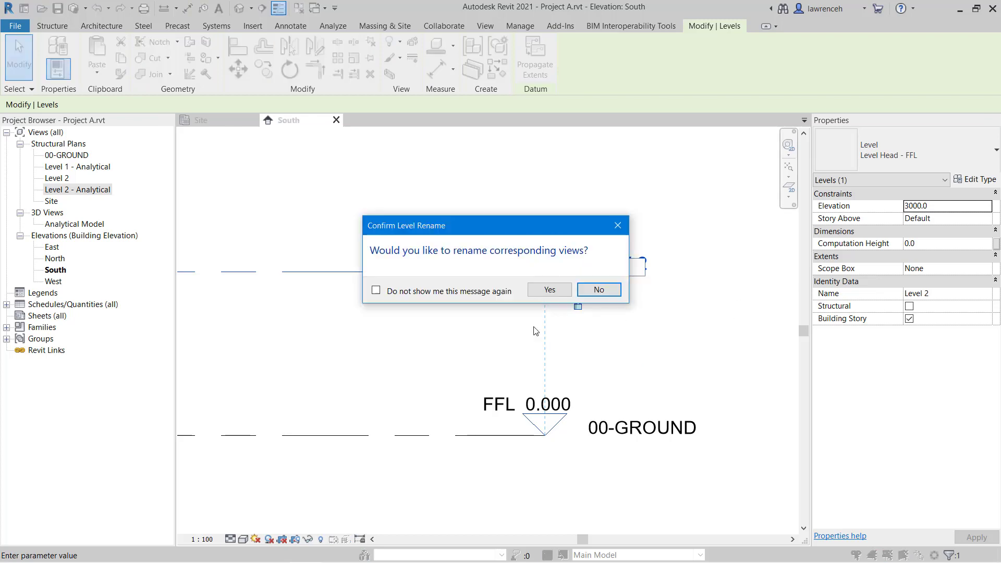
click(546, 291)
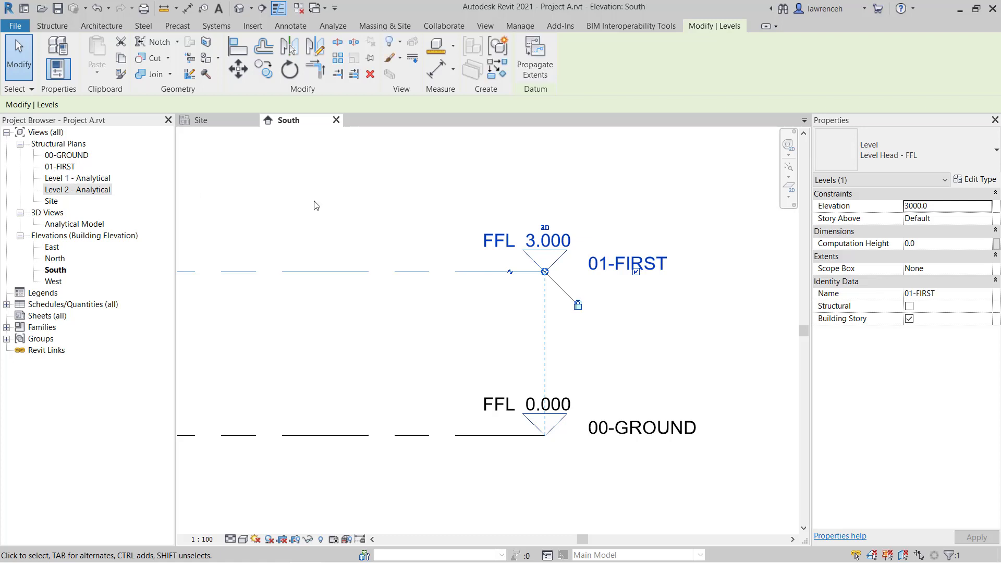
click(347, 212)
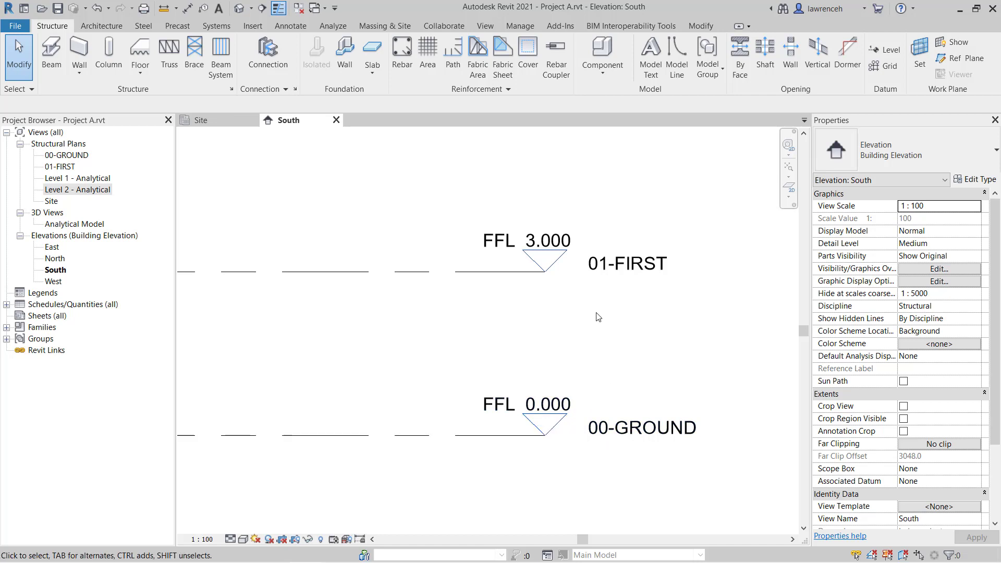
click(51, 133)
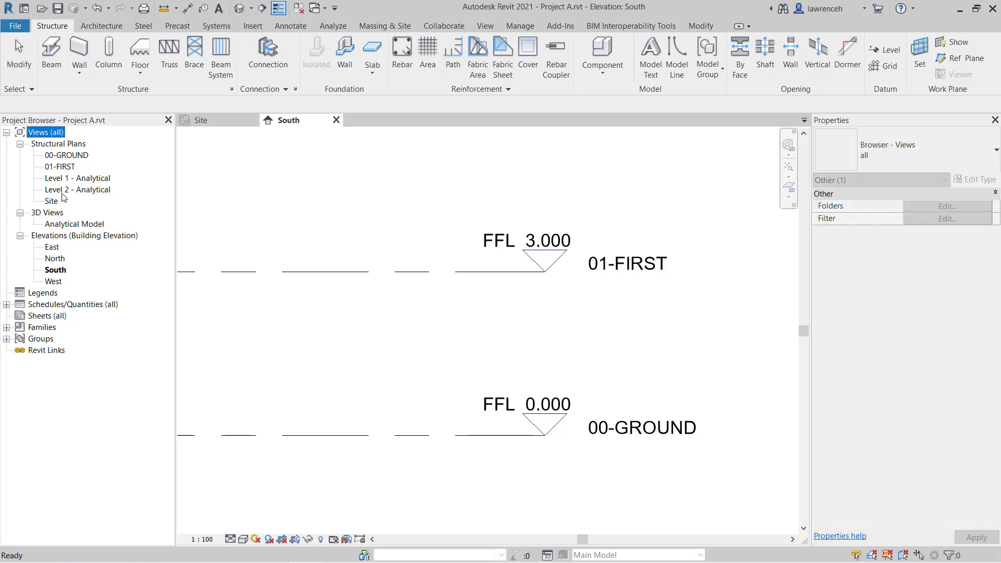
right_click(51, 137)
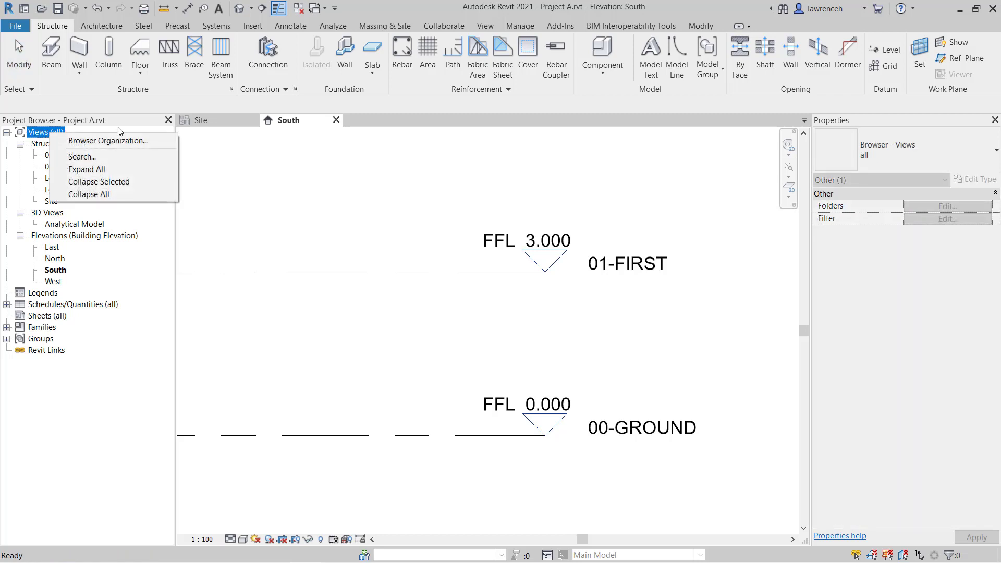
click(334, 205)
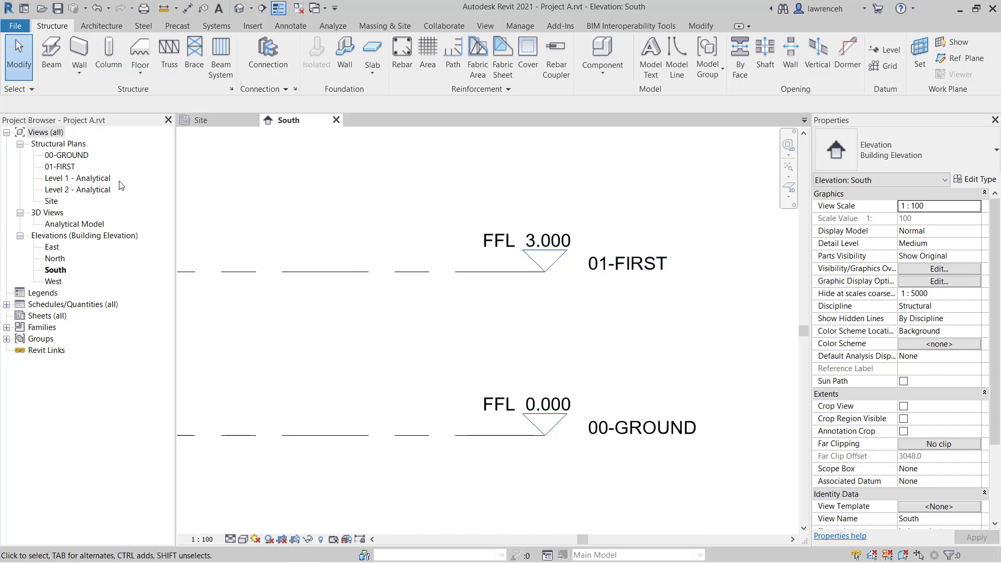
middle_drag(405, 308, 428, 341)
middle_drag(593, 370, 591, 358)
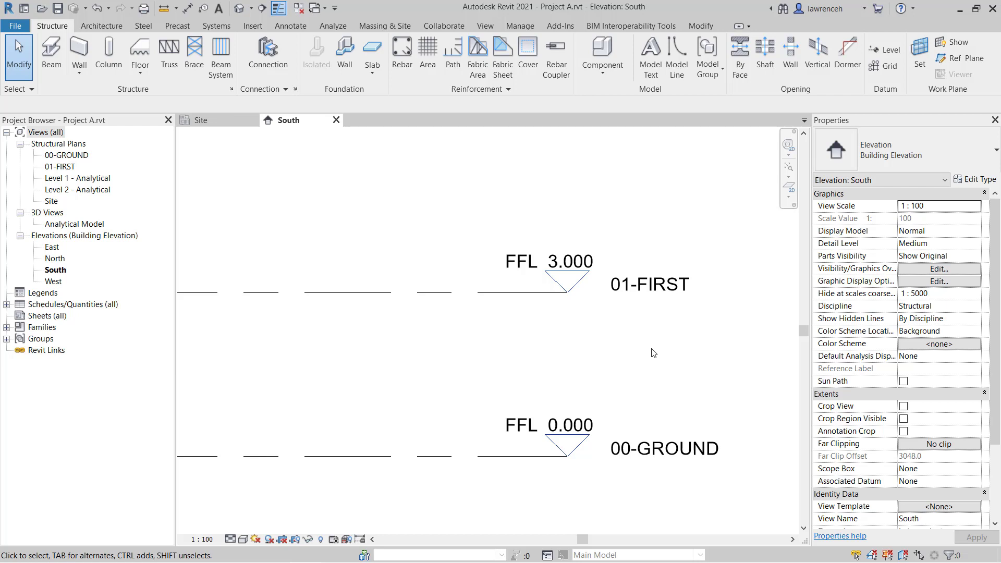
click(538, 299)
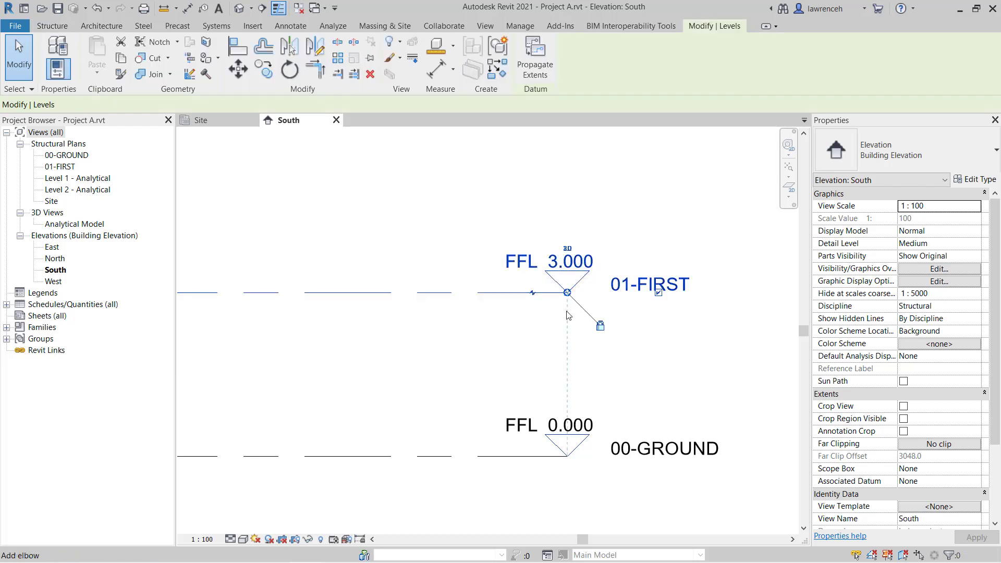
scroll(652, 323, down, 4)
middle_drag(386, 343, 482, 347)
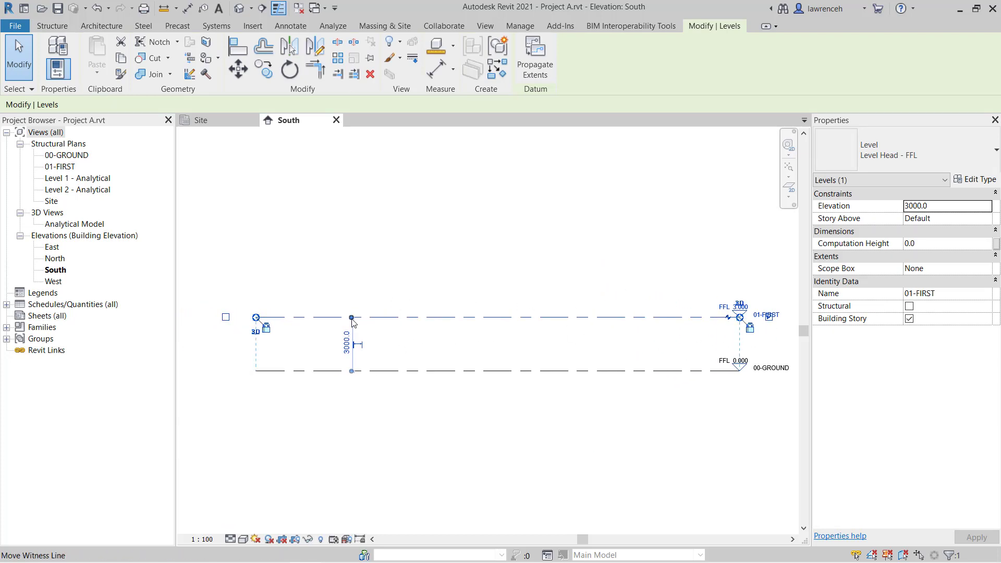
click(346, 348)
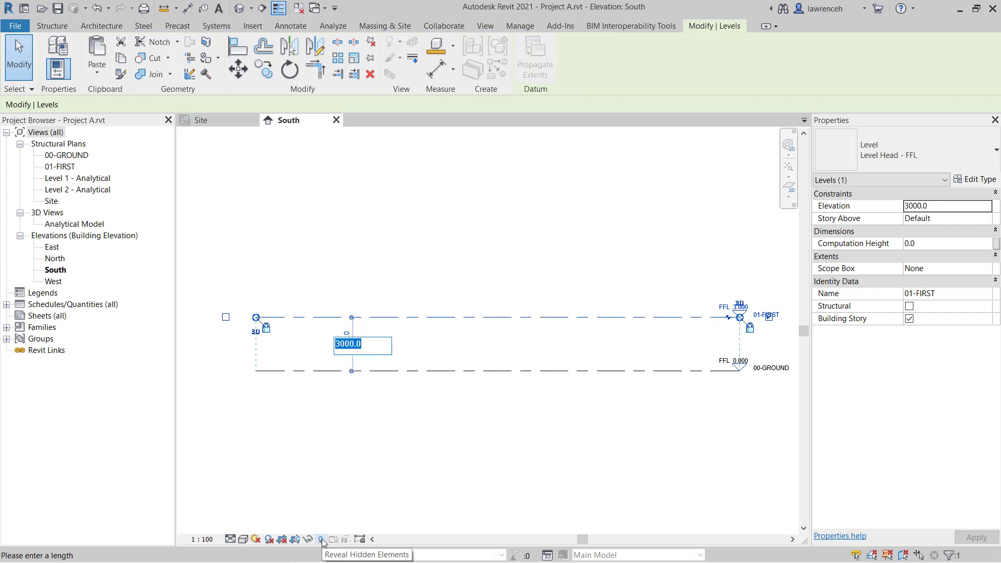
text(36)
key(Return)
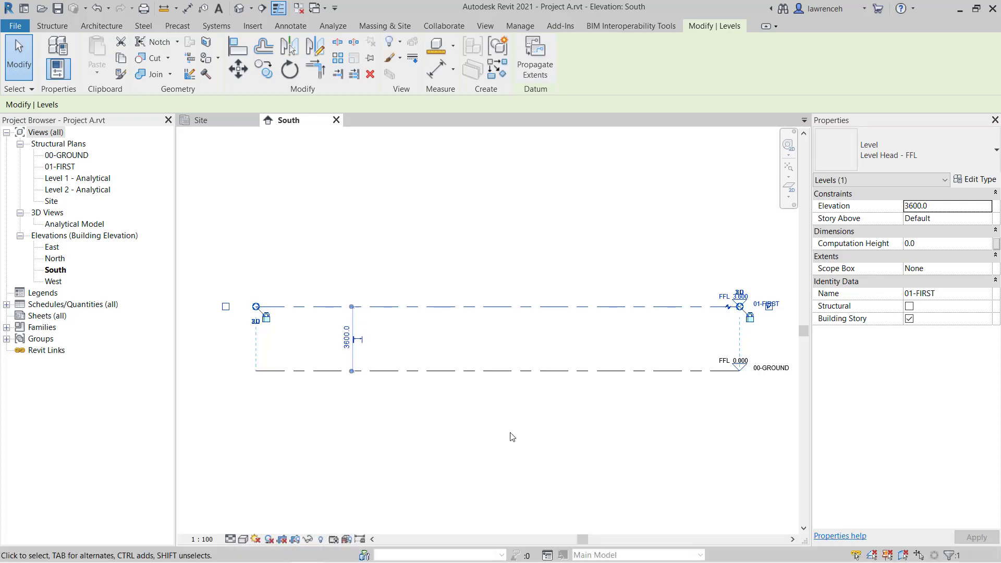
Change the 01-FIRST elevation label from 3.000 to 3.6, giving FFL 3.600.
click(506, 431)
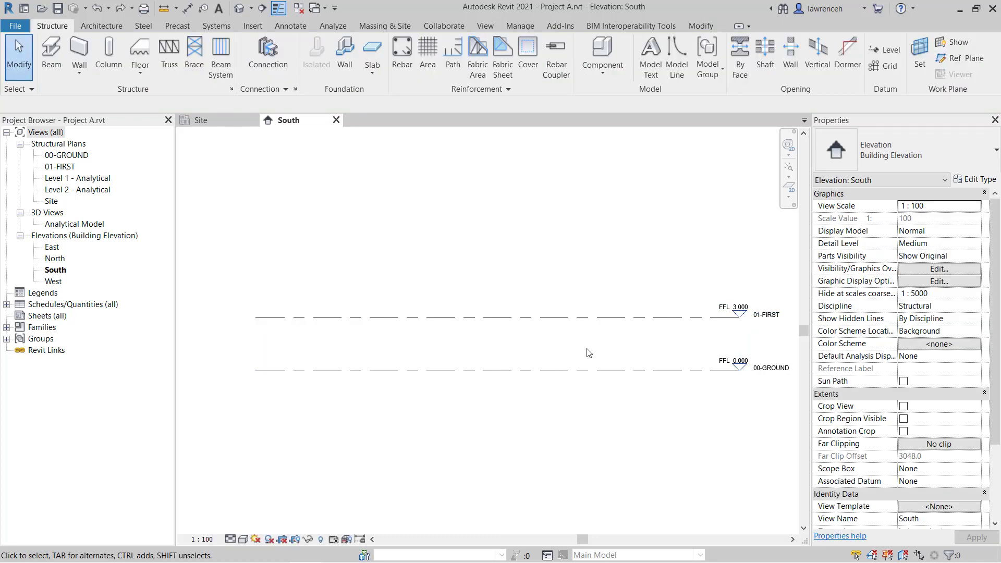
scroll(791, 326, up, 5)
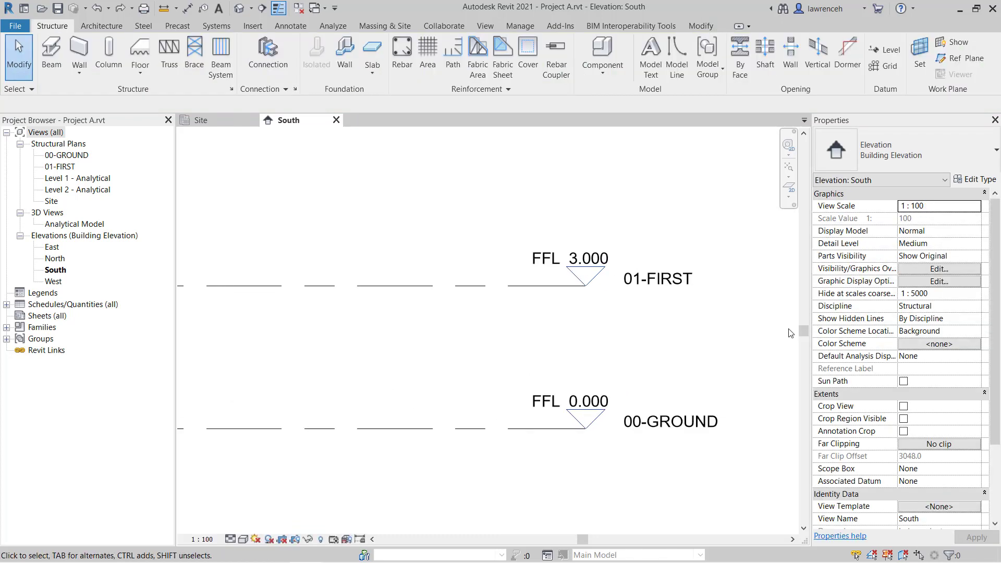
click(470, 280)
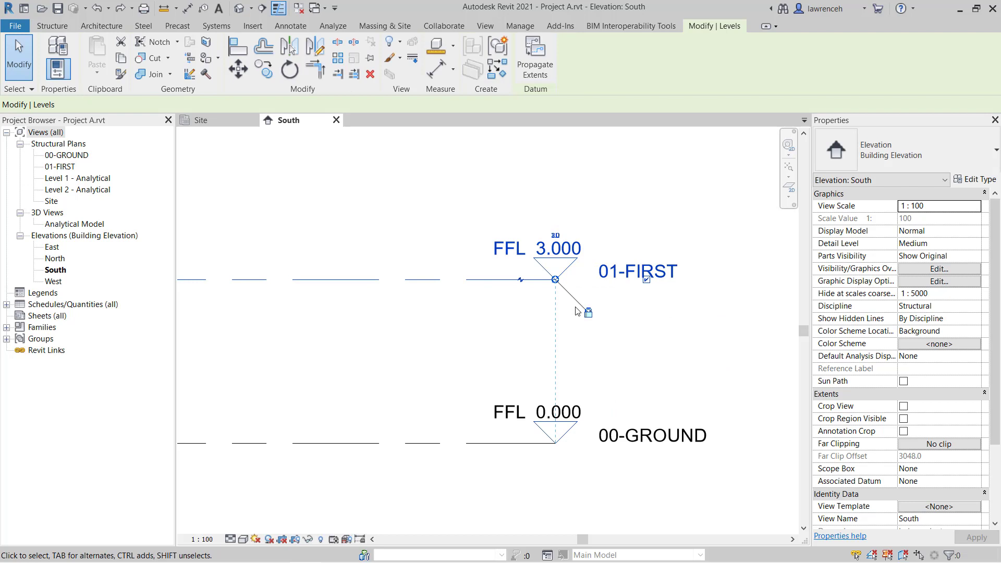
click(574, 249)
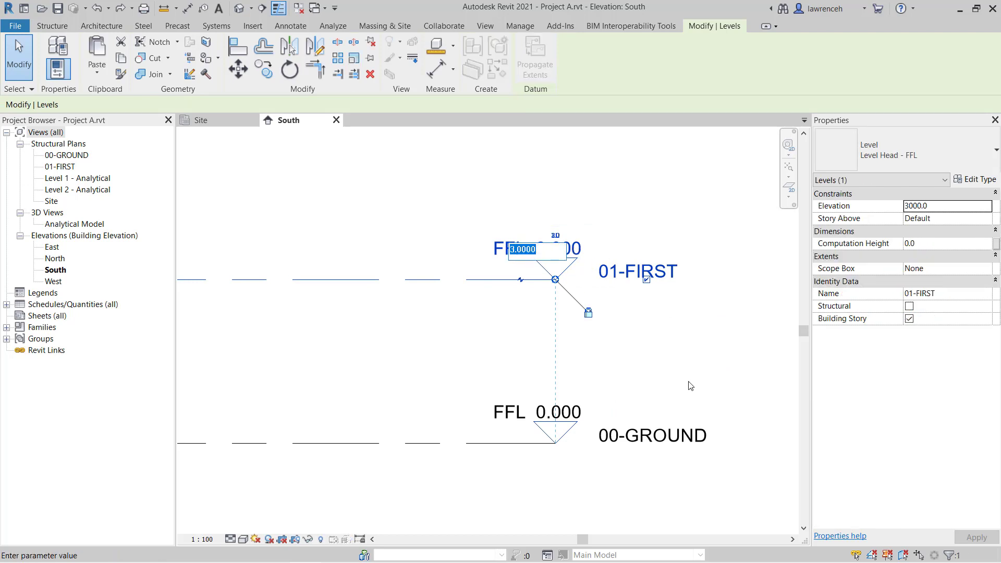
text(3.6)
key(Return)
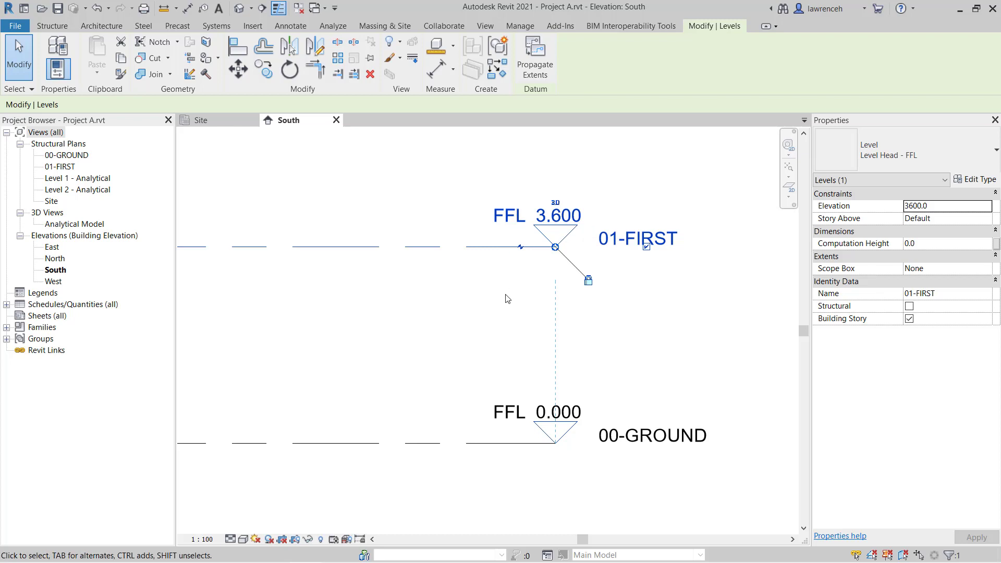
scroll(527, 319, down, 2)
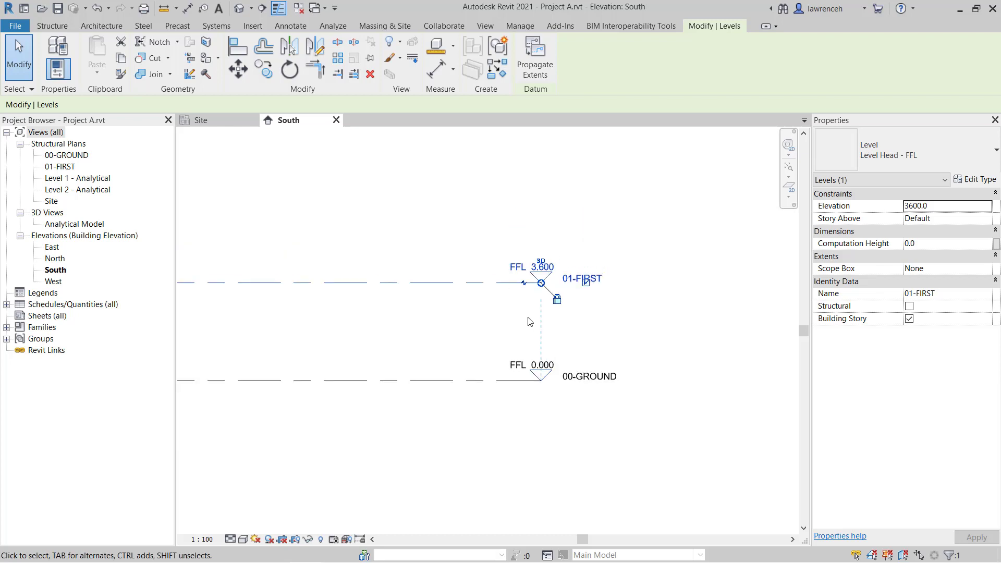
Set the spacing between 00-GROUND and 01-FIRST to 15' 6", raising 01-FIRST to 4724.4.
scroll(528, 322, down, 1)
middle_drag(528, 321, 648, 313)
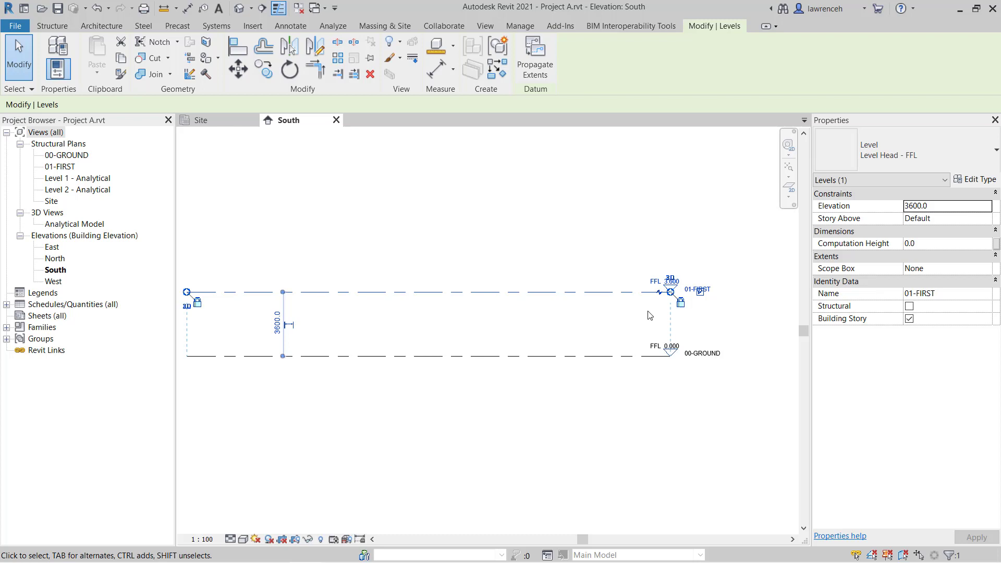
scroll(490, 334, up, 1)
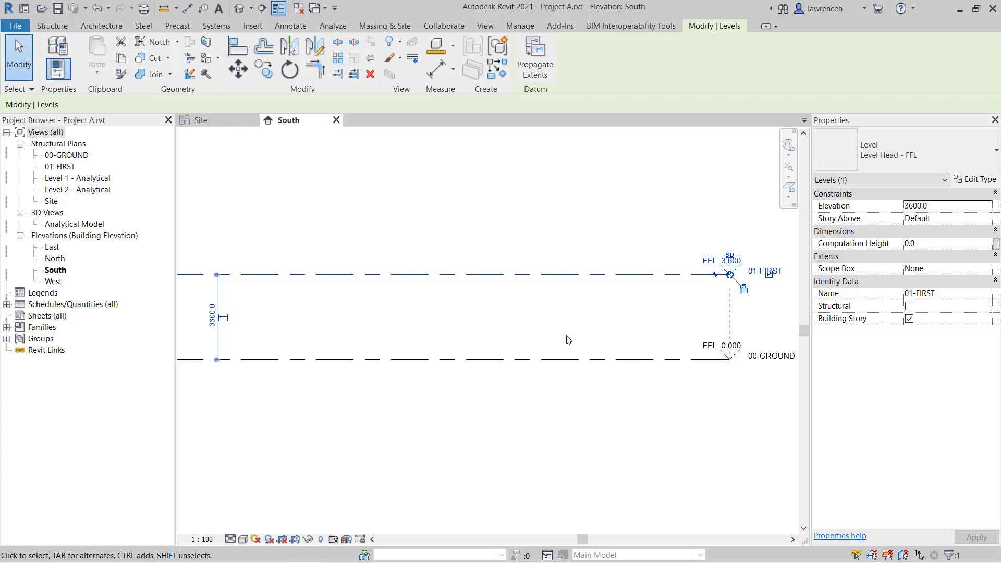
click(211, 326)
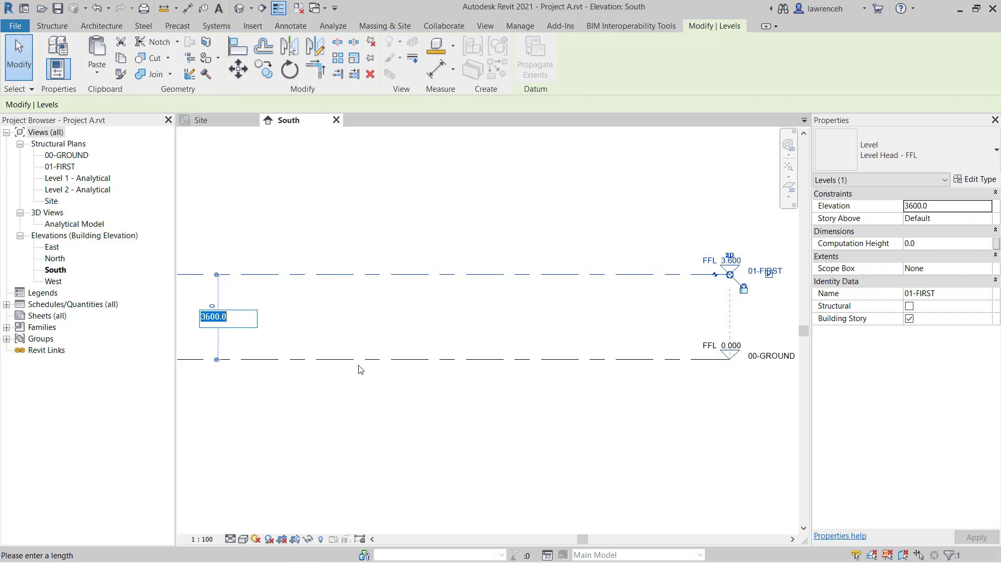
text(15ft 6in)
key(Return)
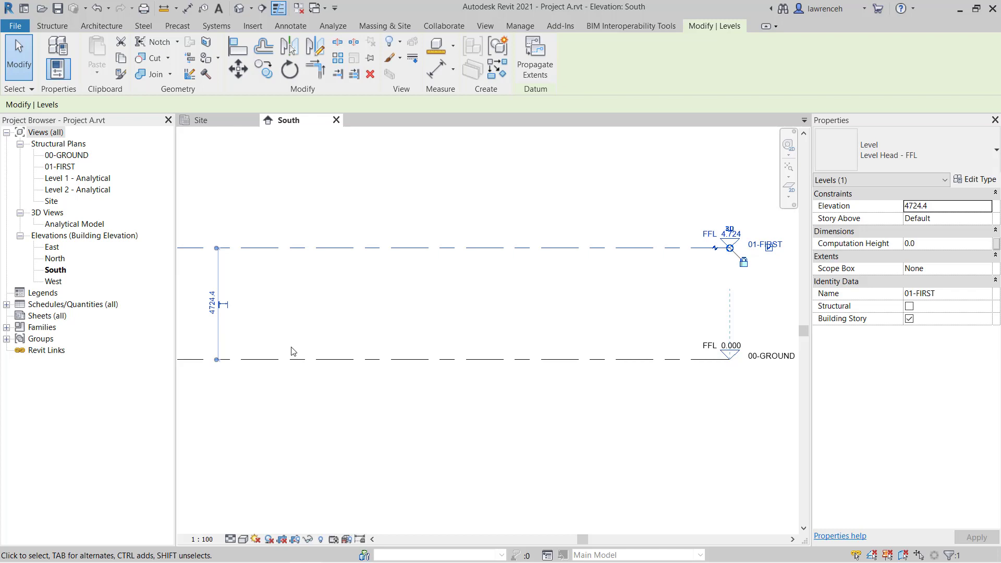
Change the level spacing to 6', dropping 01-FIRST to 1987.6.
click(212, 302)
scroll(261, 326, up, 4)
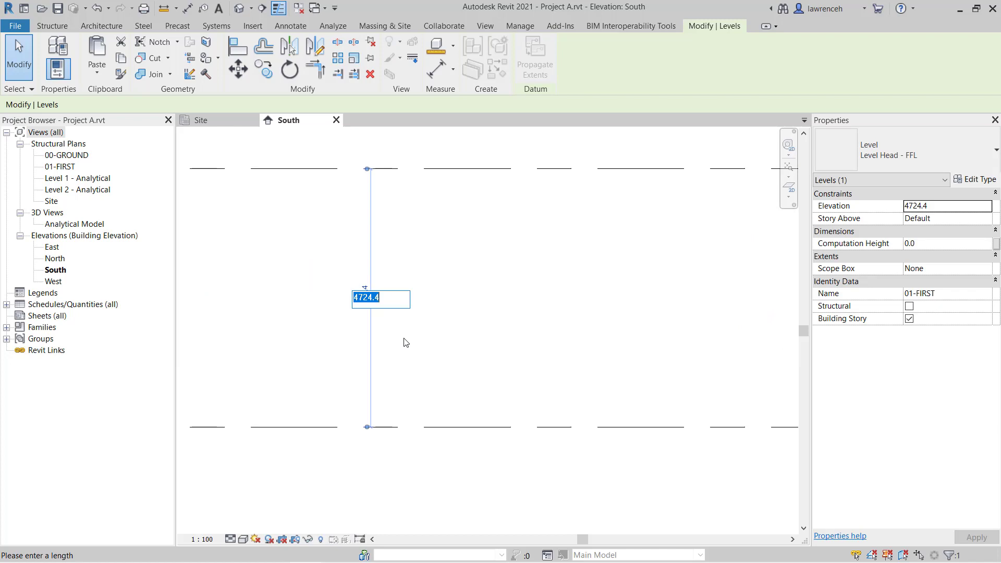
text(6' 6 1/4")
key(Return)
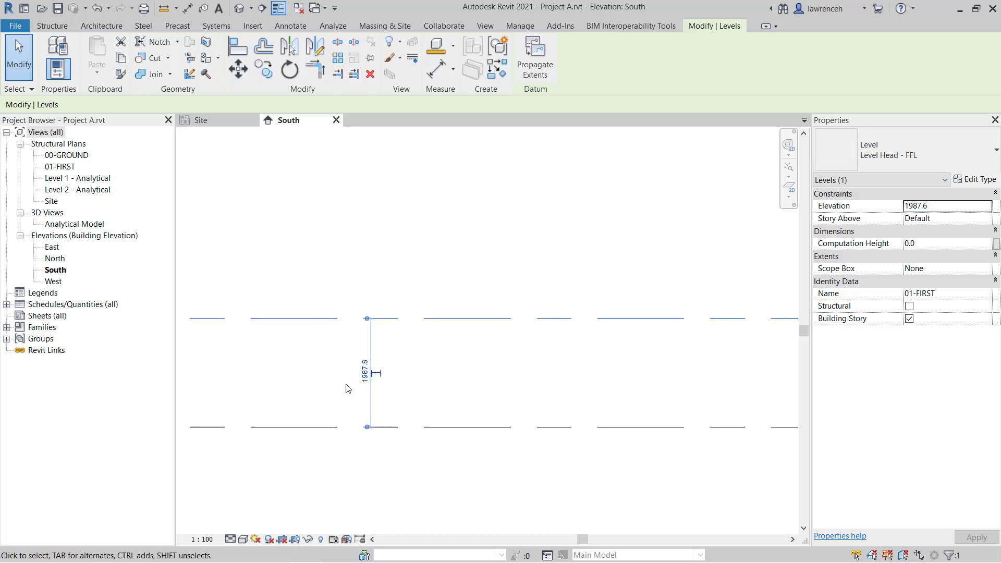
Set the spacing back to 3600.0 so 01-FIRST returns to FFL 3.600, then deselect it.
click(366, 384)
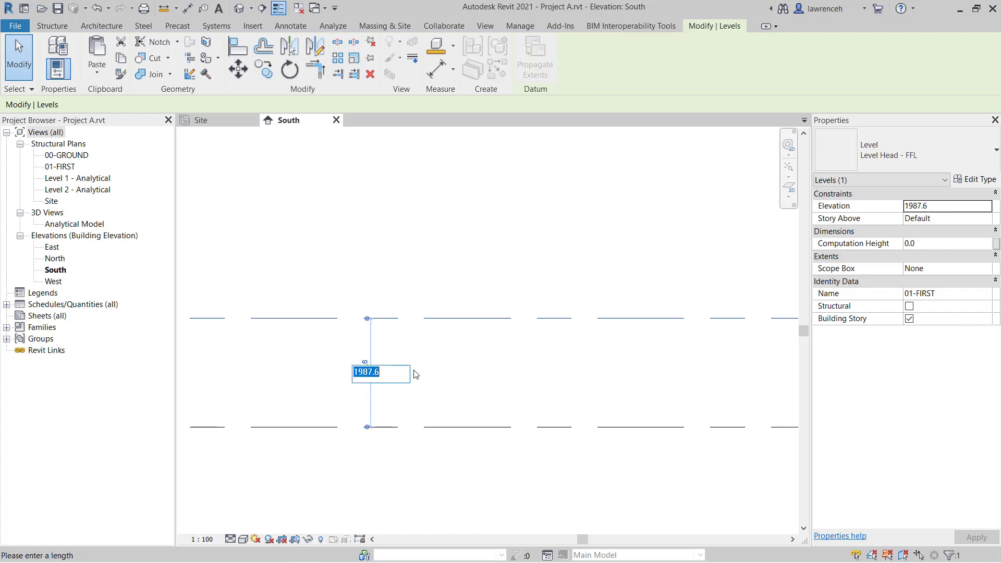
key(BackSpace)
text(600)
key(Return)
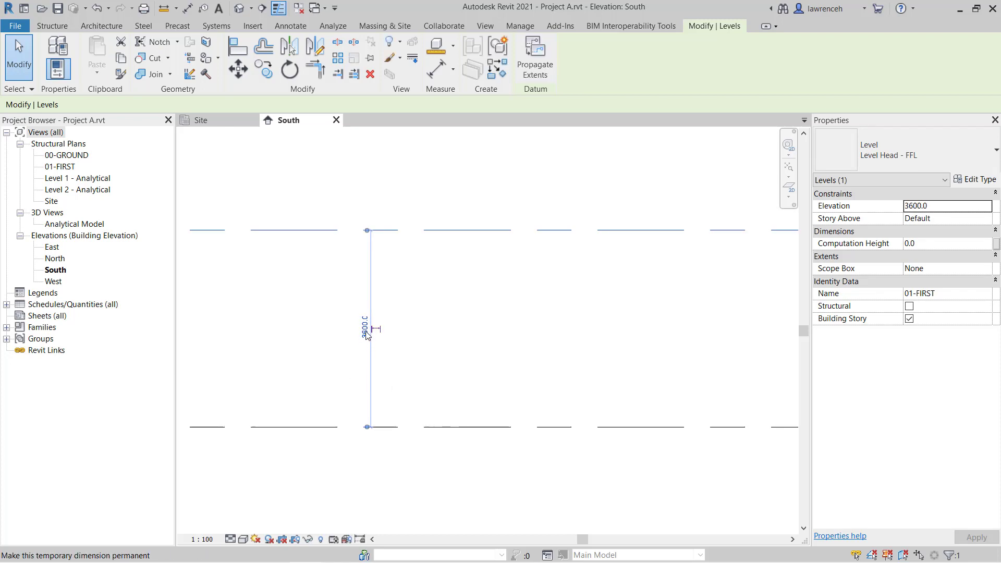
scroll(416, 373, down, 5)
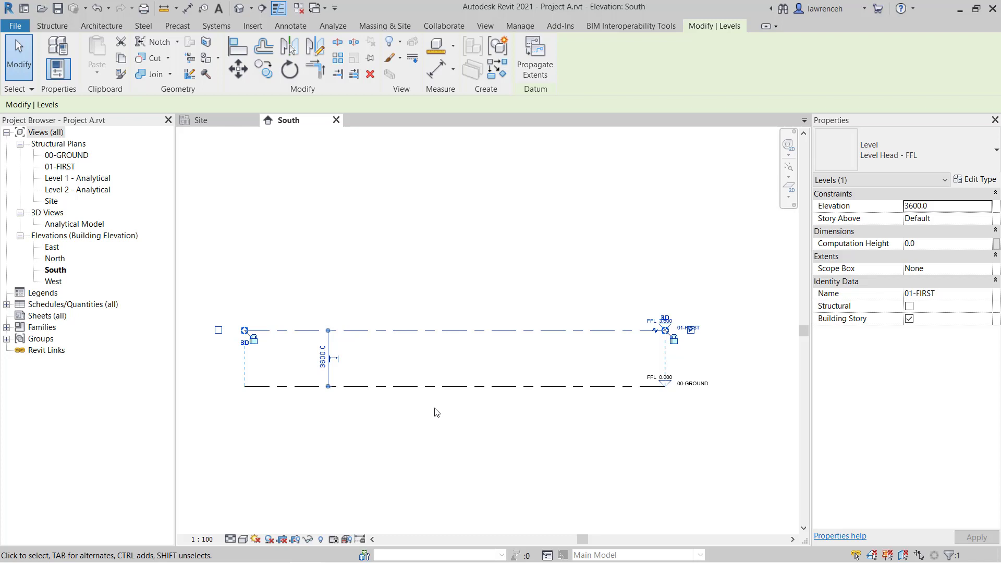
middle_drag(556, 368, 527, 367)
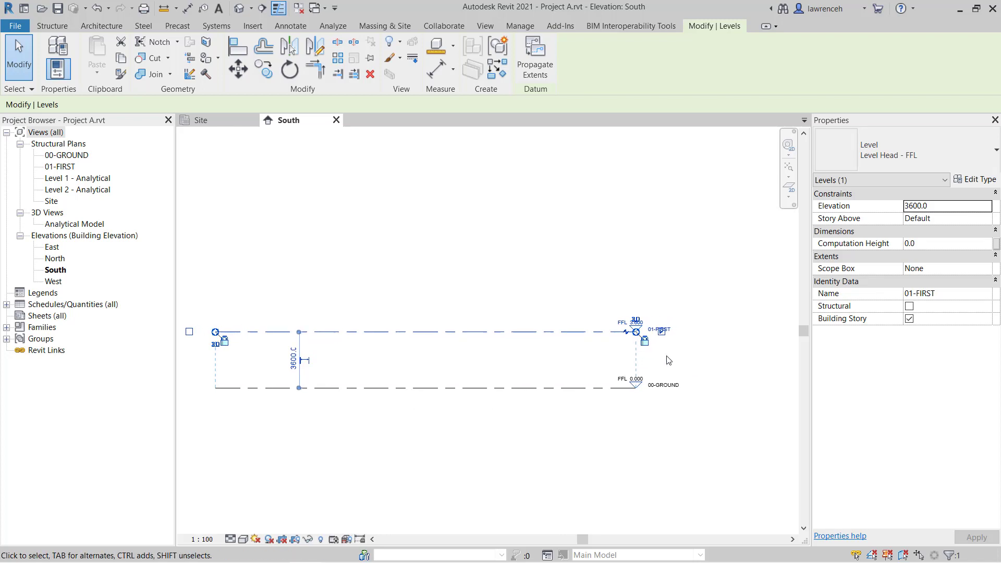
key(Escape)
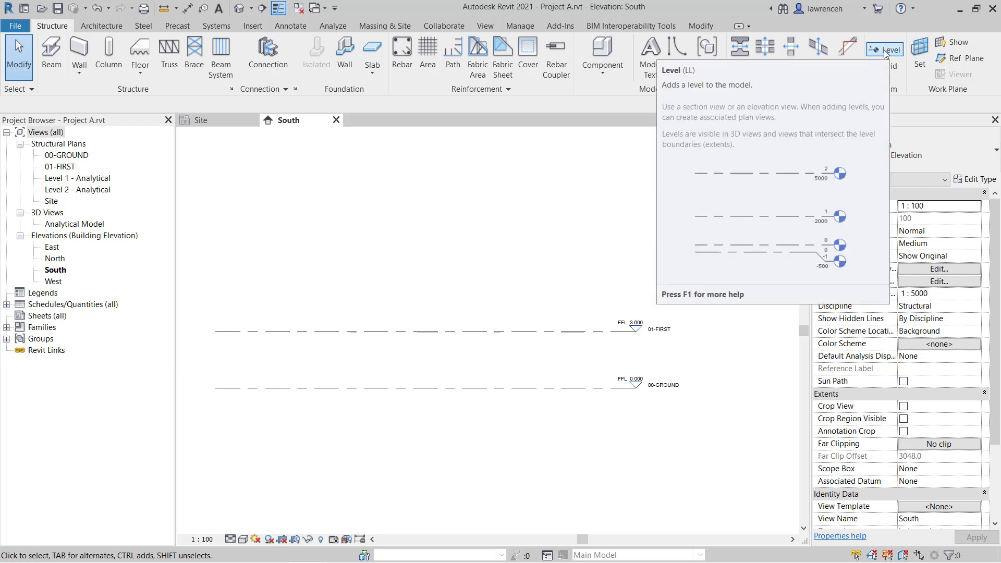
Start the Level tool with the LL shortcut.
key(l)
key(l)
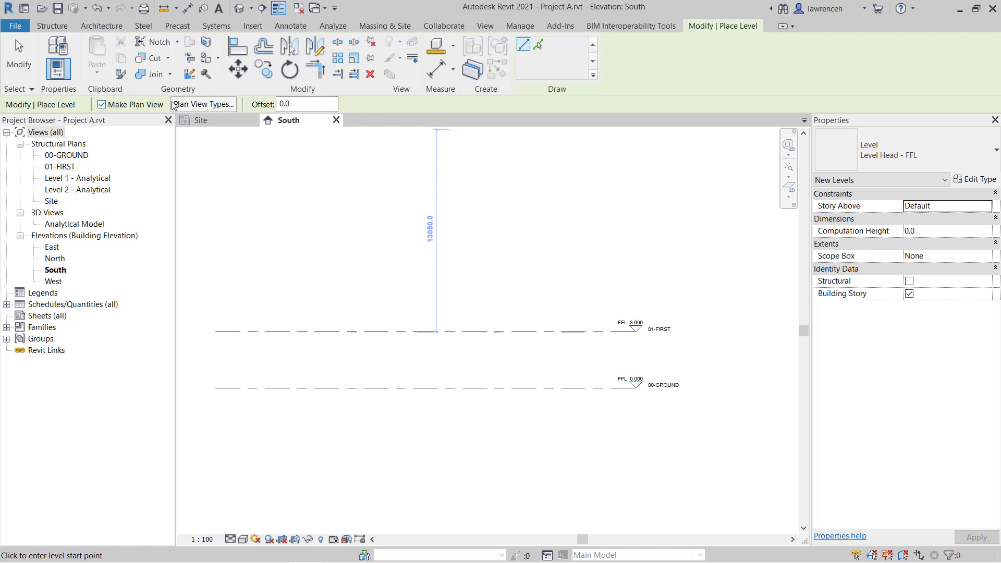
Keep Structural Plan as the plan view type created for new levels.
click(218, 108)
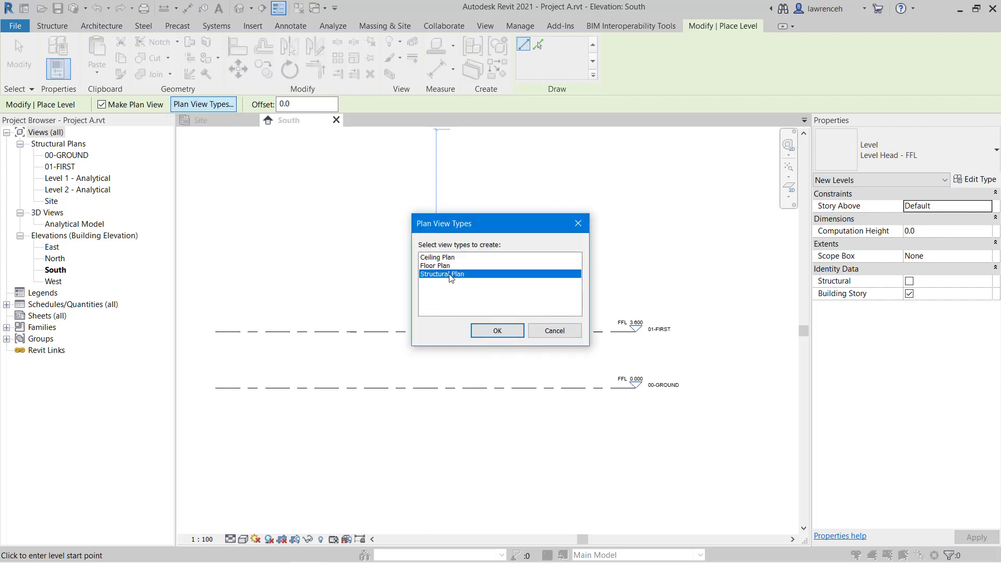
click(496, 331)
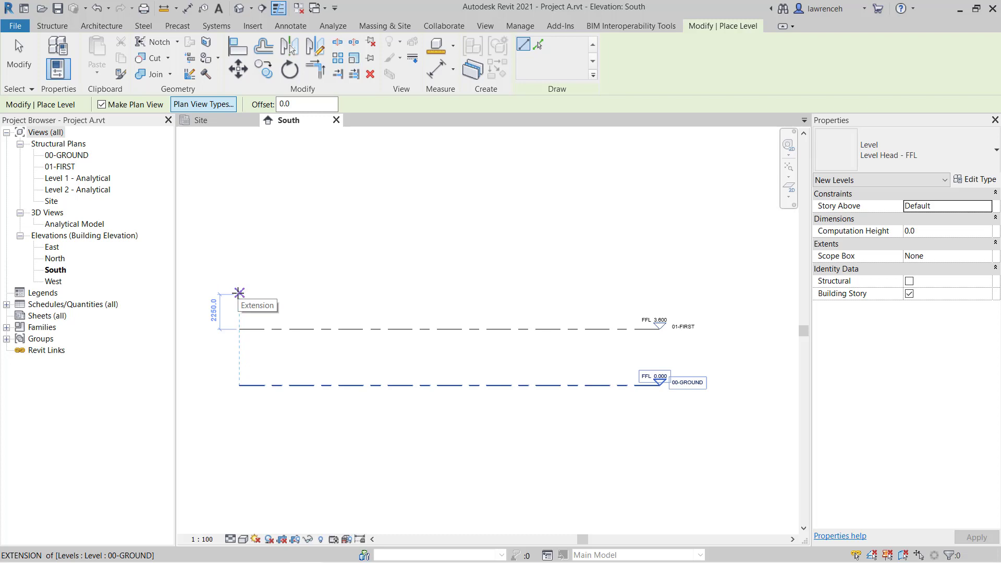
Draw a new level 3600 above 01-FIRST, at FFL 7.200.
text(3)
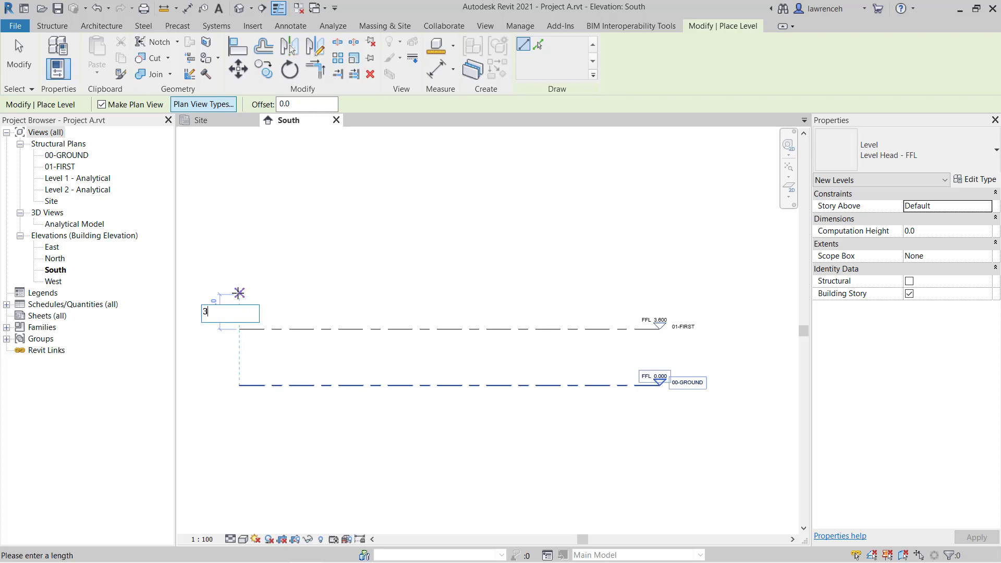
text(600)
key(Return)
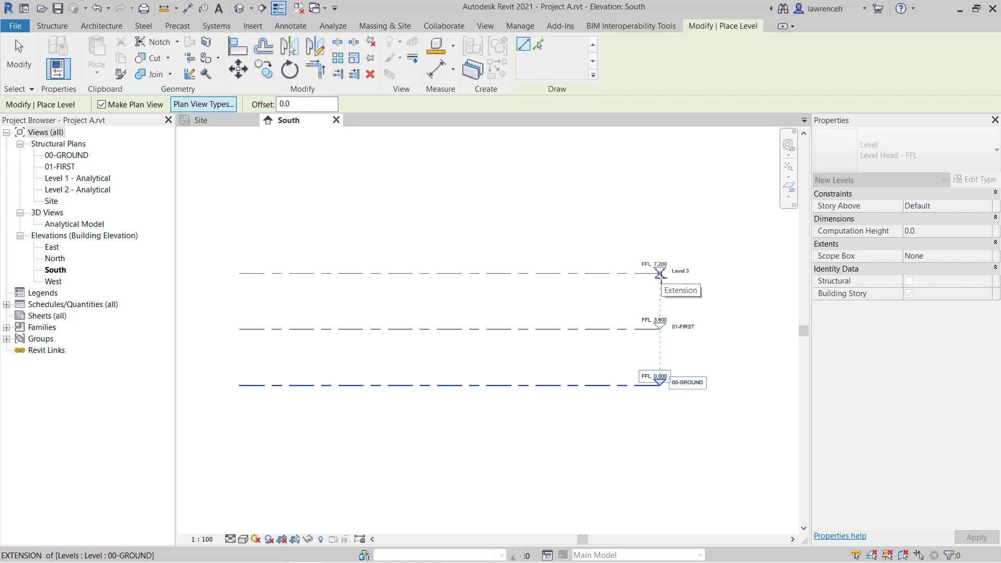
click(660, 274)
scroll(688, 273, up, 5)
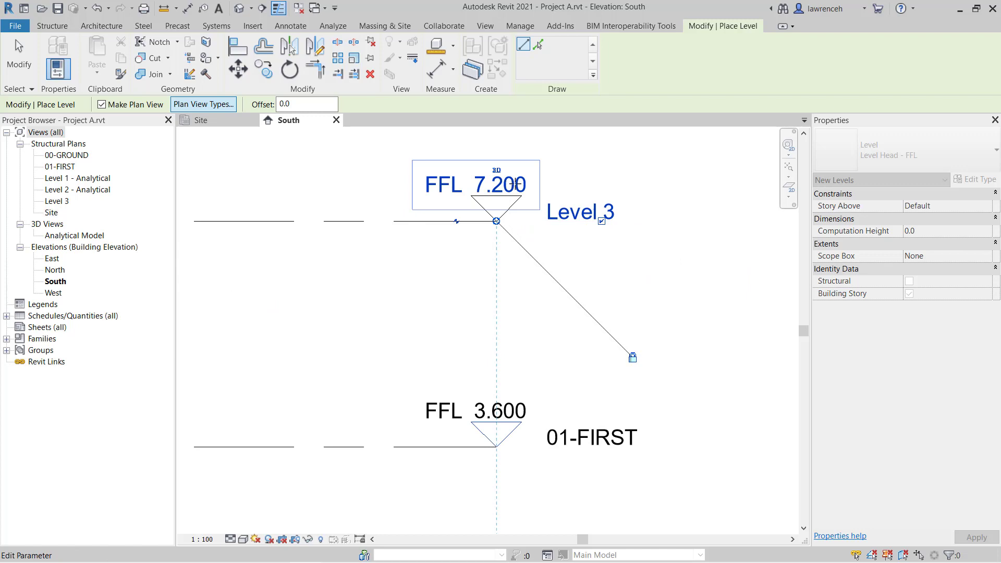
Rename the new Level 3 to 02-SECOND, renaming its matching plan view too.
click(573, 214)
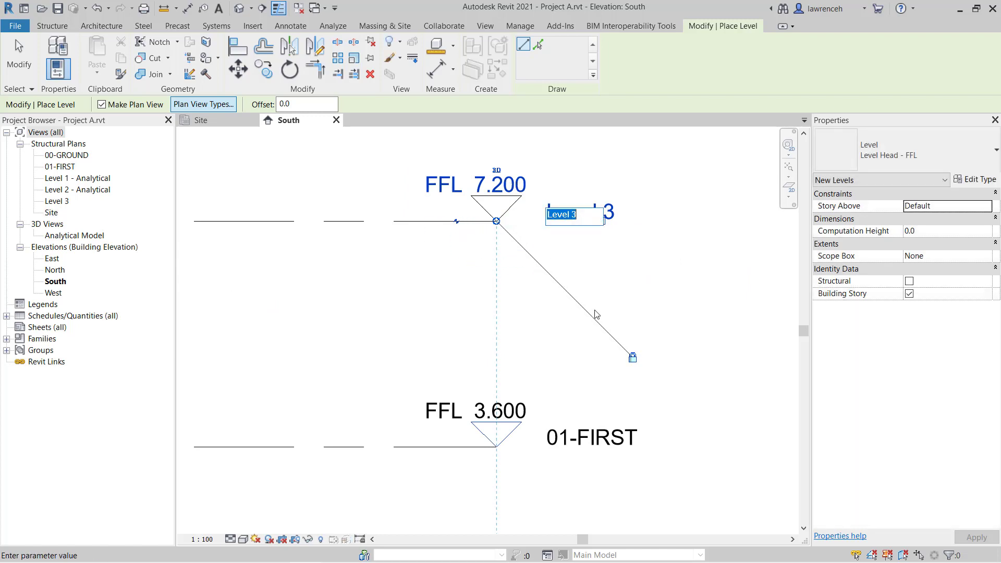
text(02-SECOND)
key(Return)
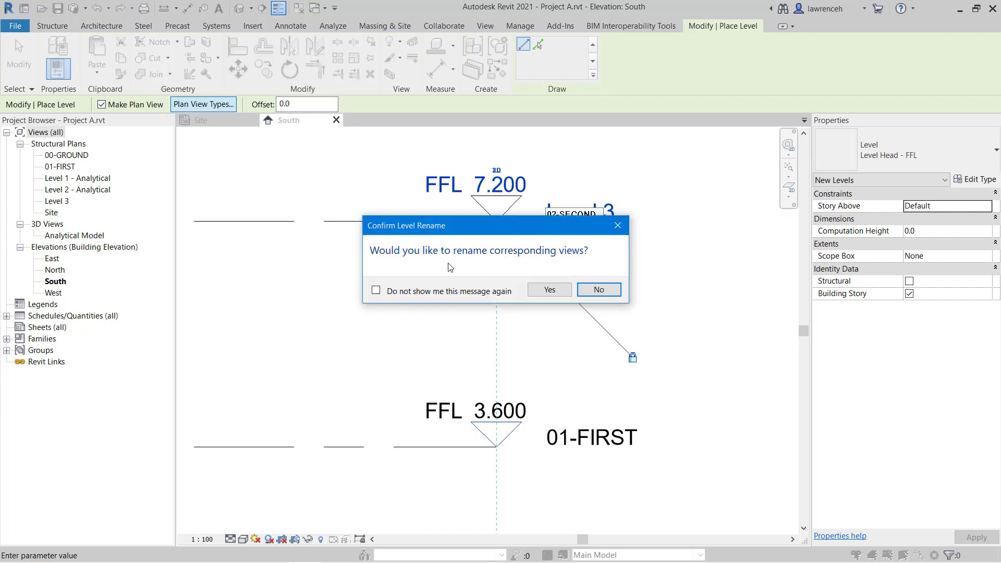
click(550, 290)
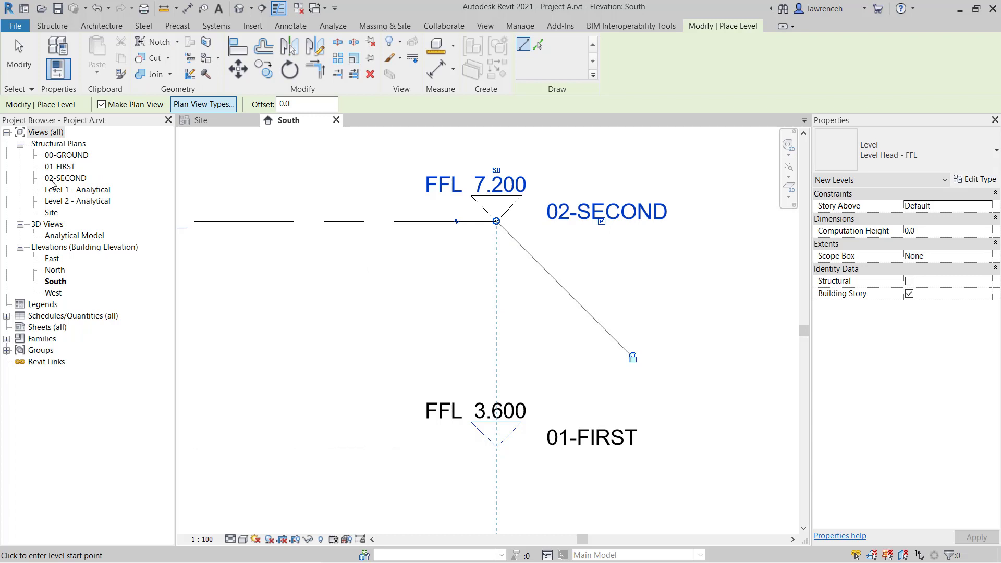
Using Pick Lines with a 3600 offset, create a new level above 02-SECOND.
scroll(689, 287, down, 3)
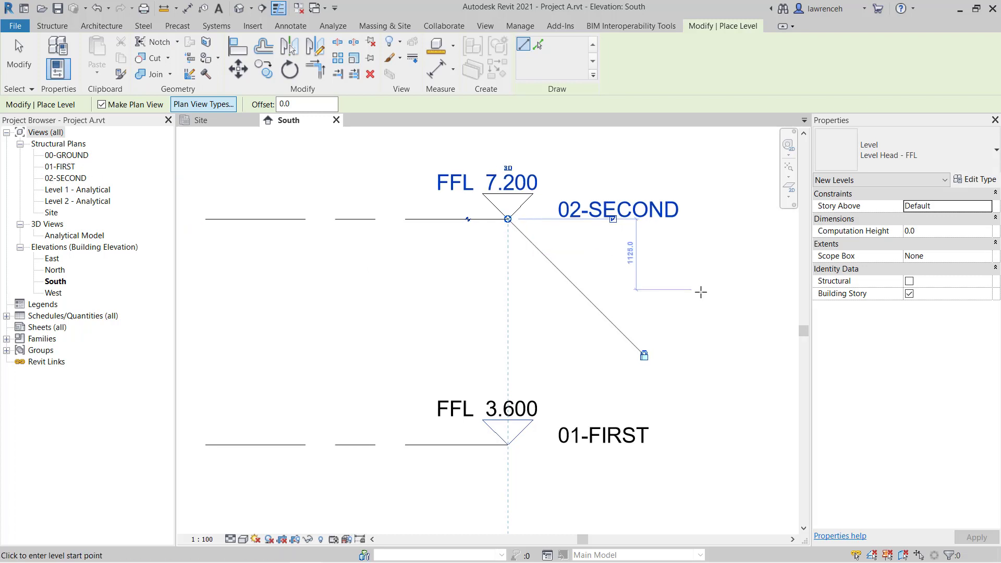
scroll(678, 283, down, 5)
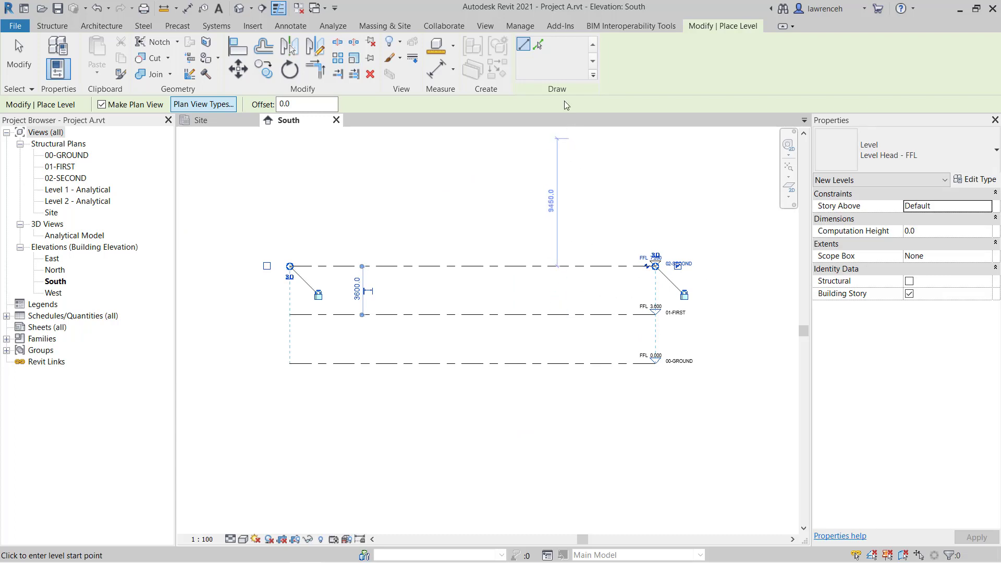
click(542, 46)
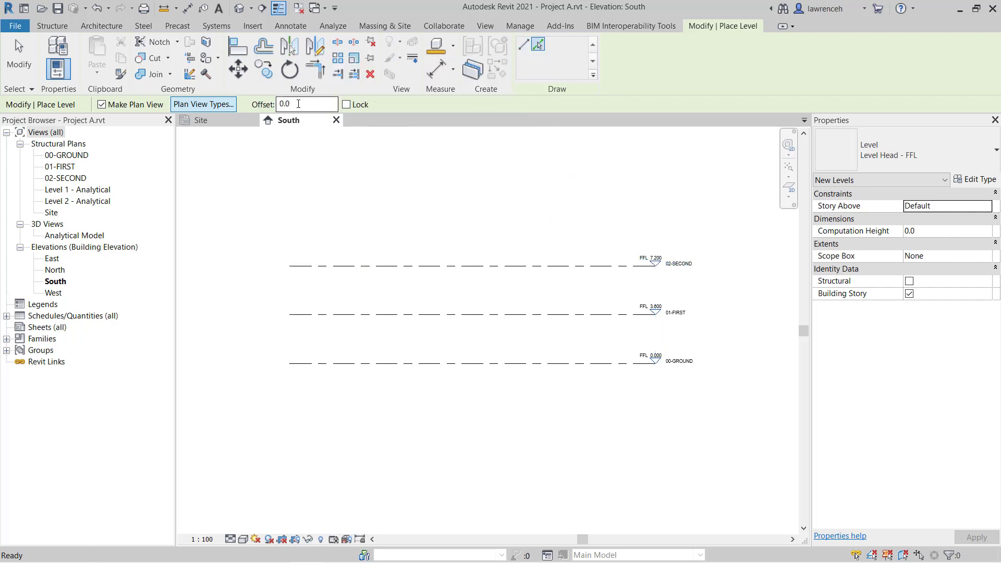
drag(298, 104, 269, 101)
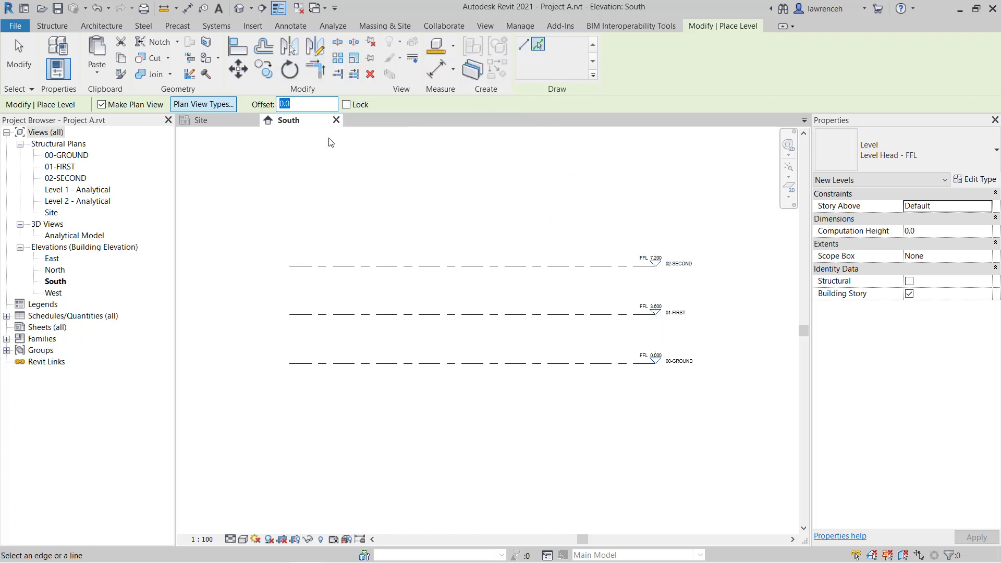
text(360)
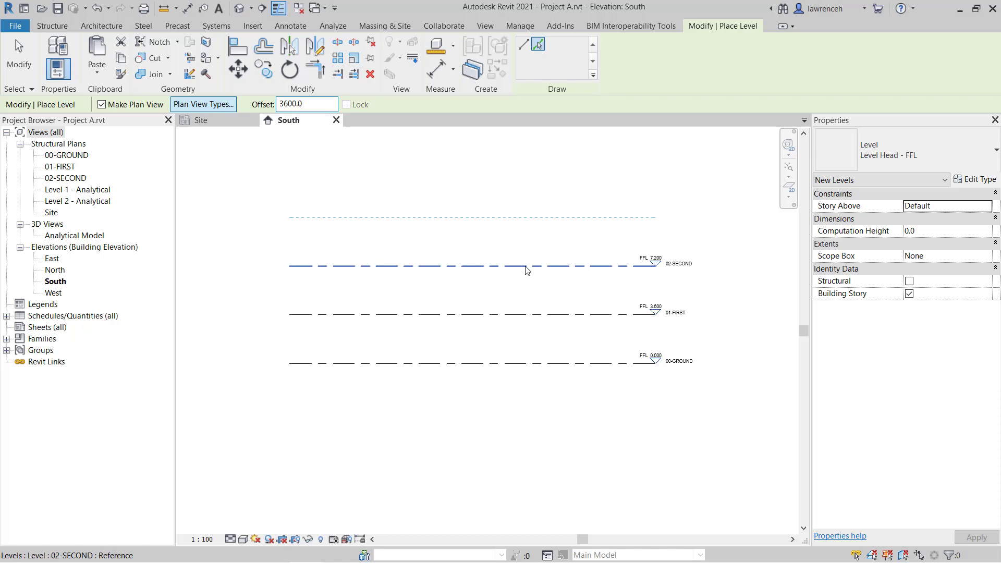
click(531, 266)
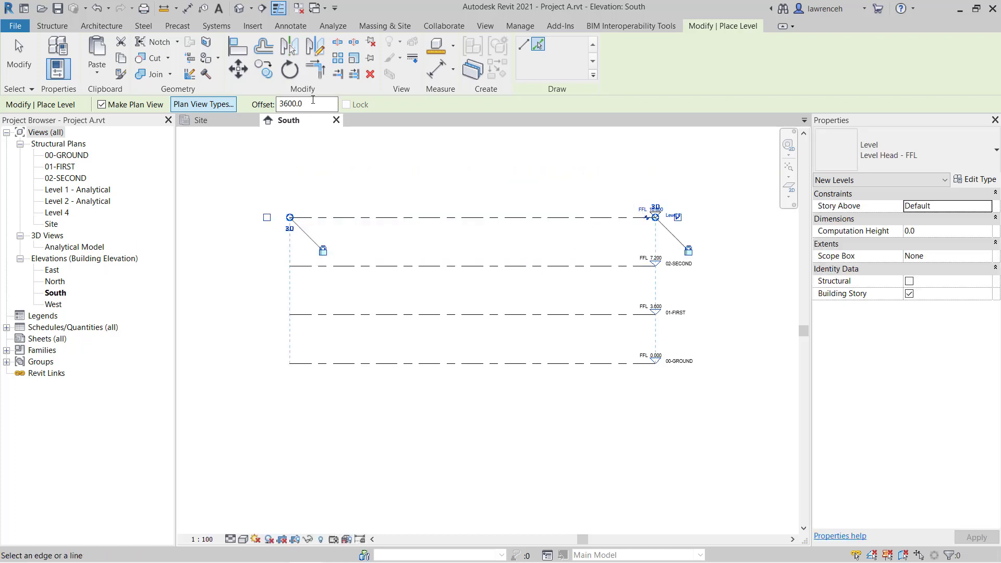
Rename the new level to 03-THIRD and rename its matching plan views too.
scroll(683, 219, up, 3)
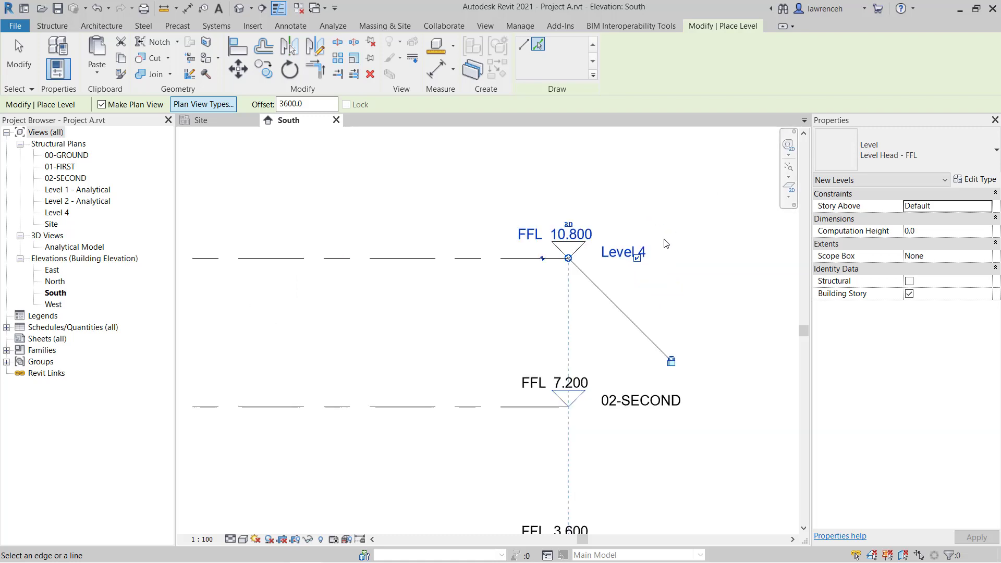
click(624, 251)
text(0)
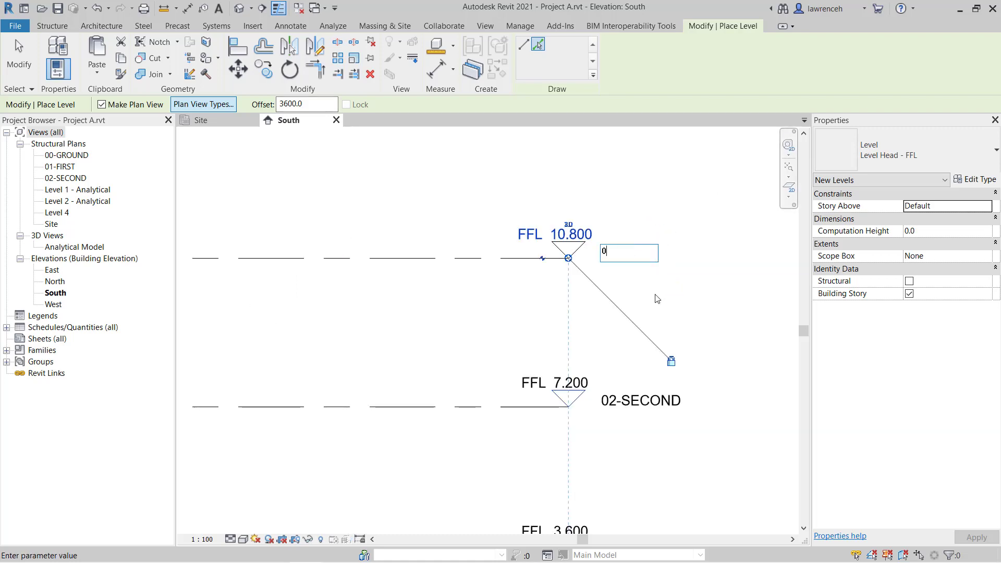
text(3-THIRD)
key(Return)
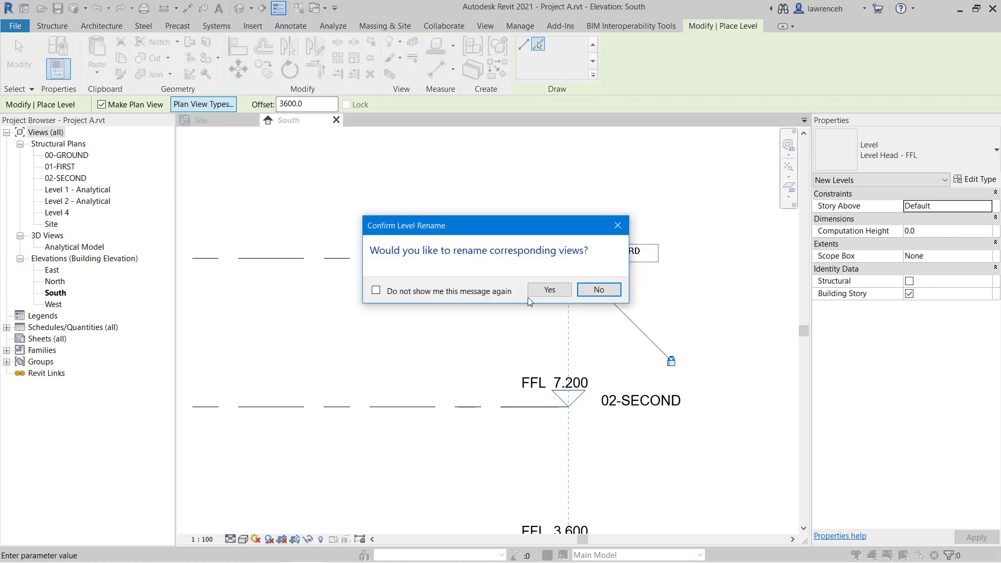
click(551, 290)
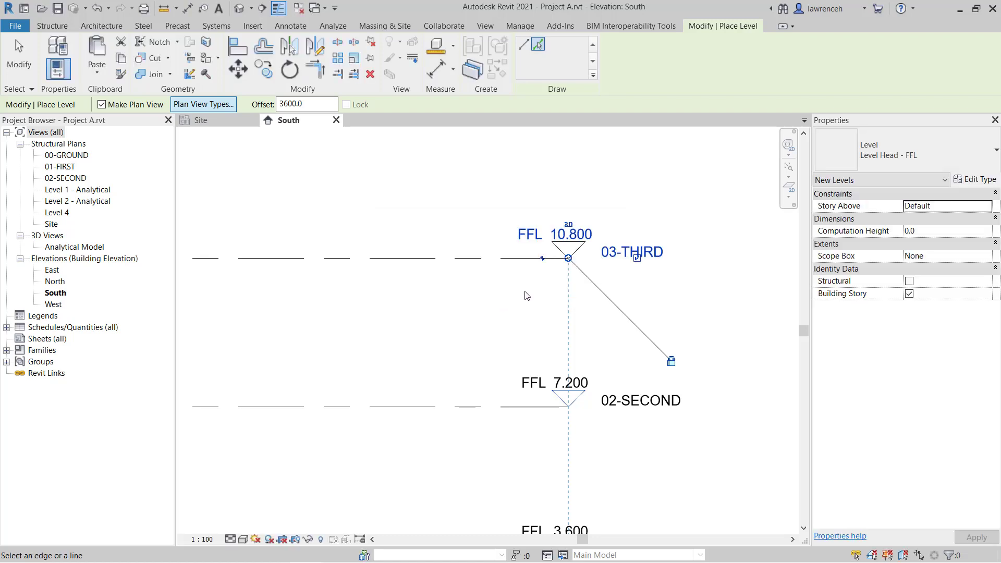
scroll(516, 287, down, 4)
Set the level offset to 1000 and place a new level below 00-GROUND.
middle_drag(435, 462, 546, 368)
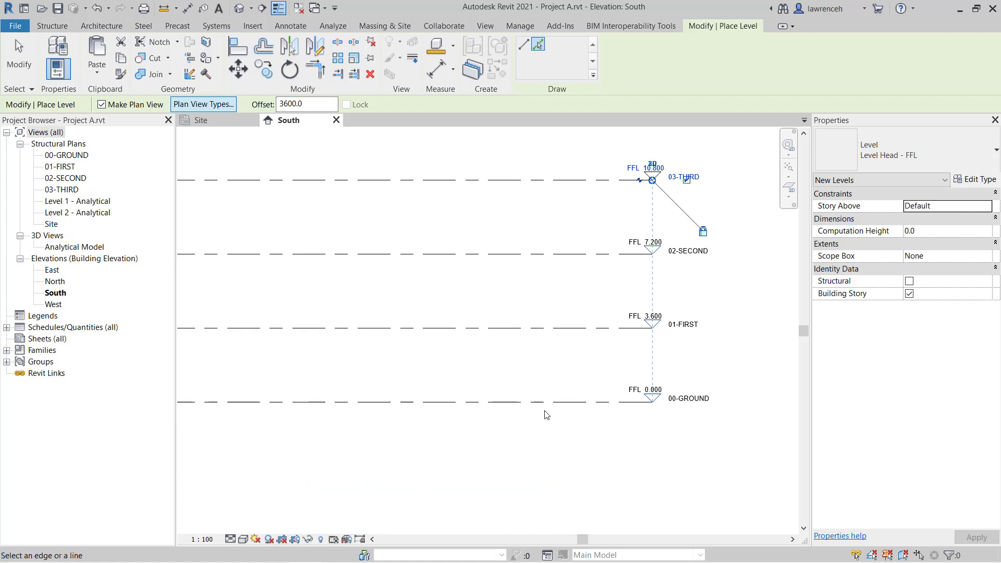
middle_drag(234, 192, 312, 189)
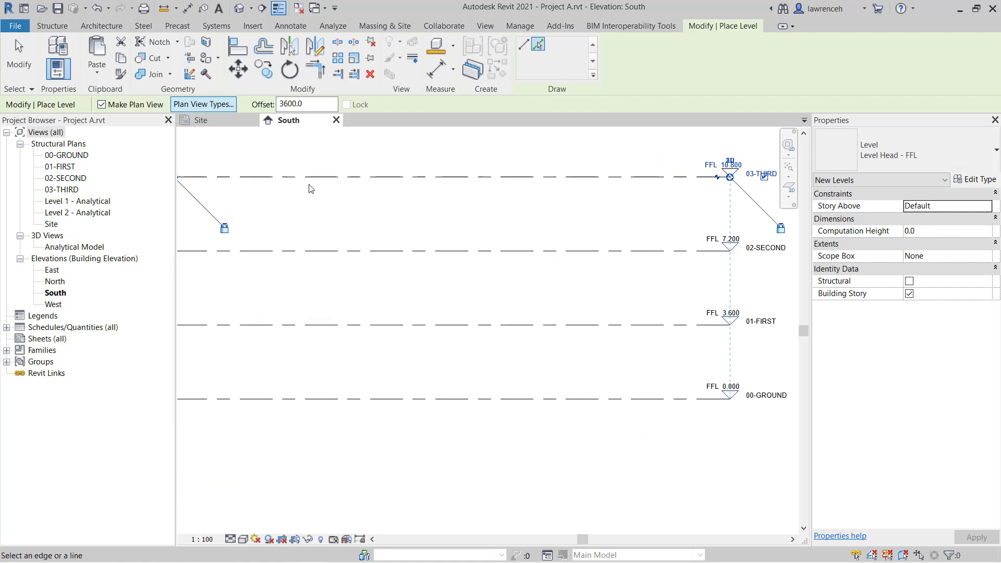
drag(312, 104, 245, 103)
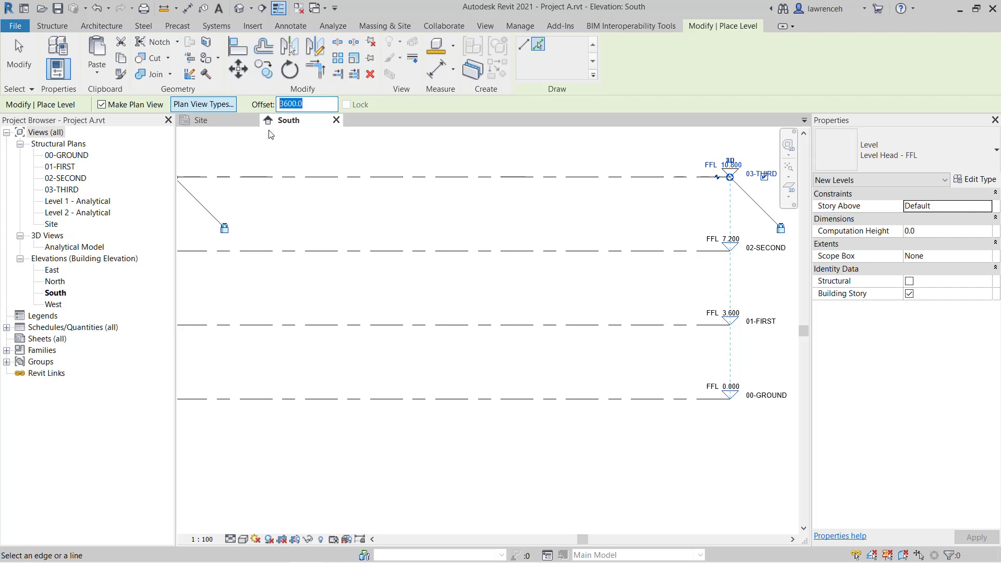
text(1000)
key(Return)
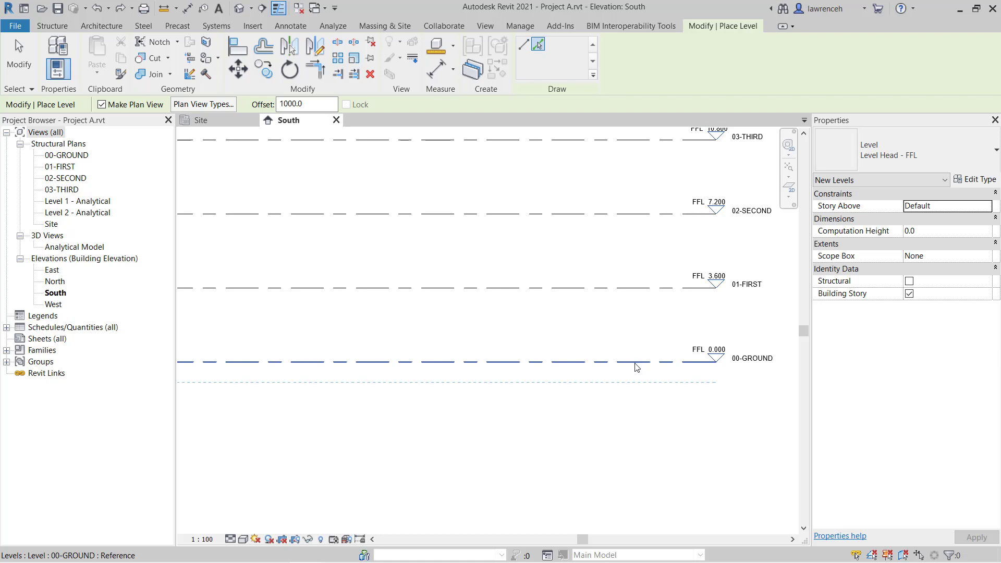
click(636, 367)
Rename the new level to -01-TOF, renaming its matching plan views as well.
scroll(727, 386, up, 2)
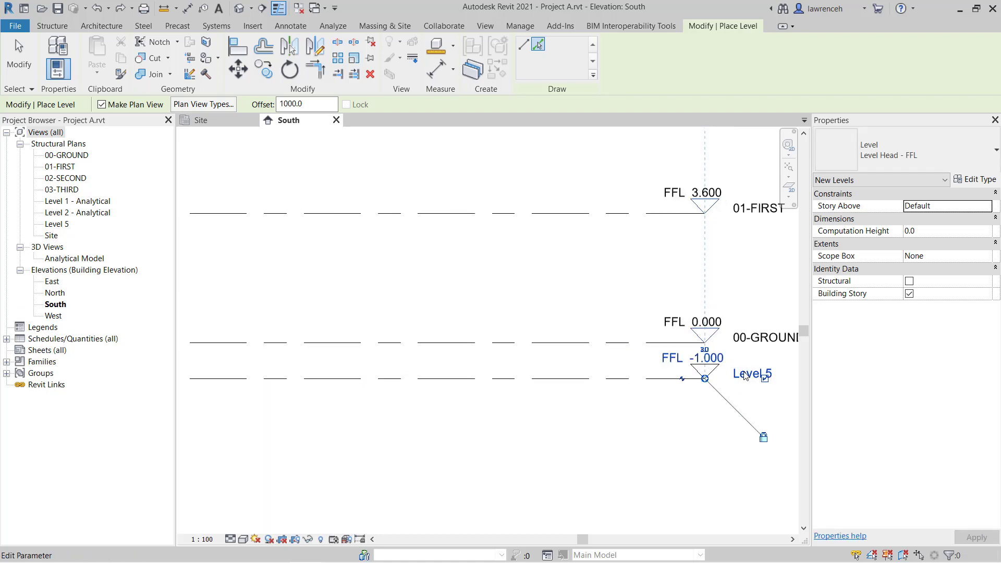
key(BackSpace)
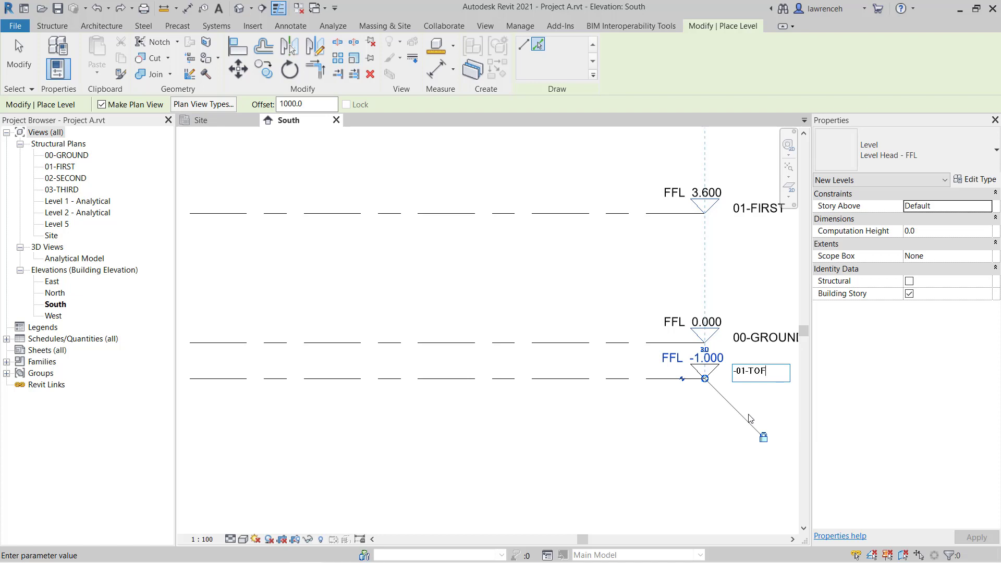
key(Return)
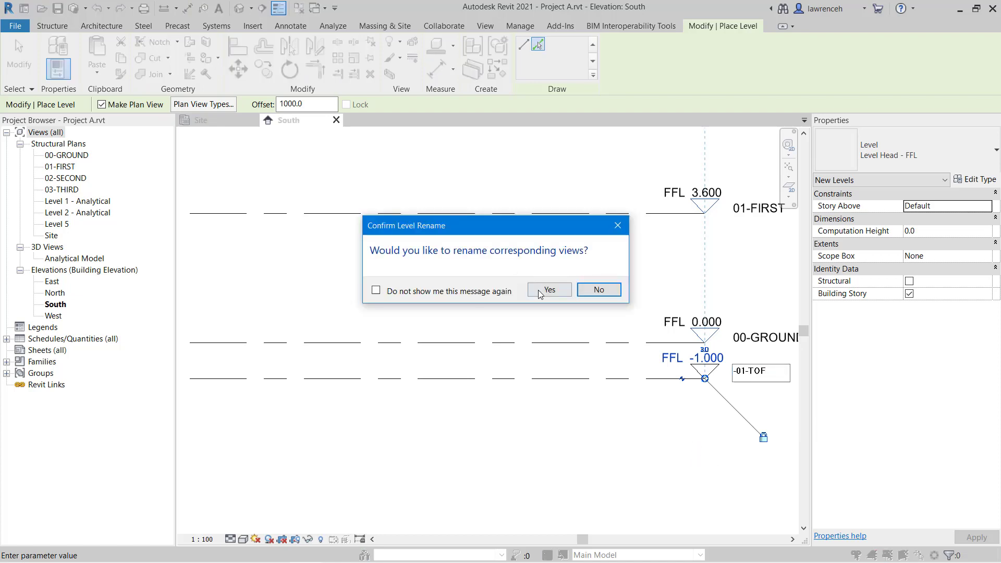
click(548, 290)
scroll(516, 304, down, 3)
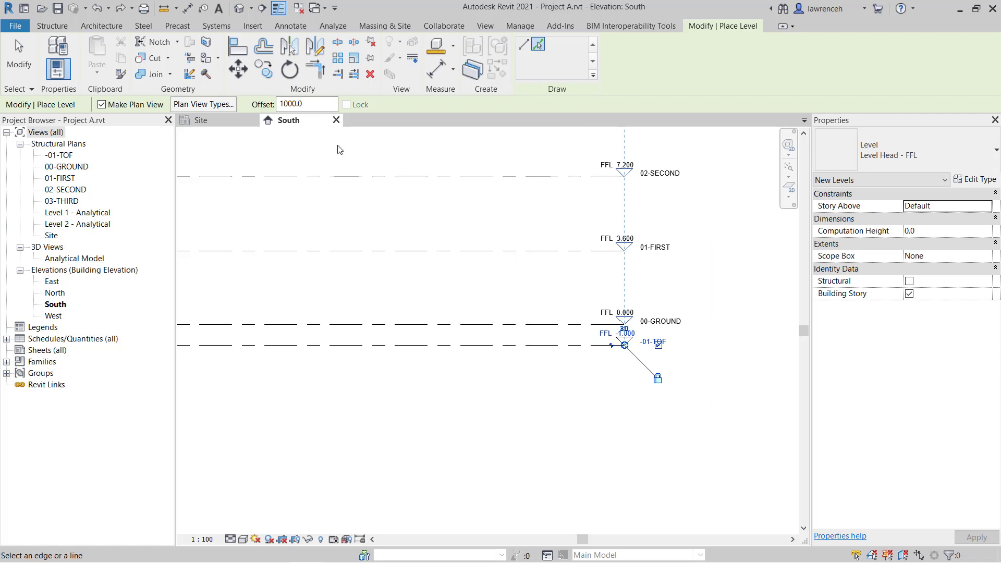
Set the offset to 2000.0 and place a new level below -01-TOF.
double_click(293, 103)
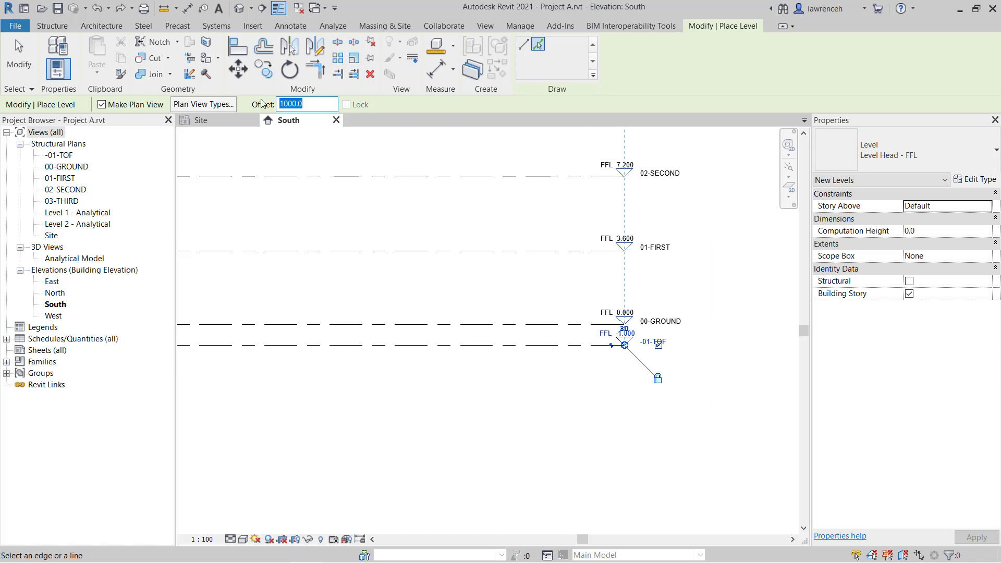
text(2000.0)
click(537, 345)
Rename the level to -02-LIFT PIT with matching views, then finish placing levels.
scroll(639, 371, up, 5)
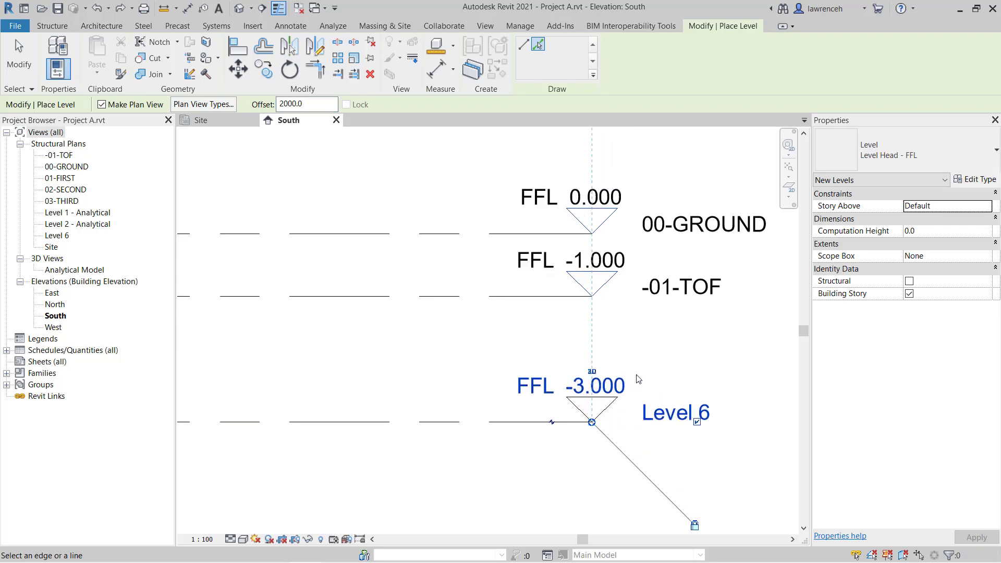
click(674, 413)
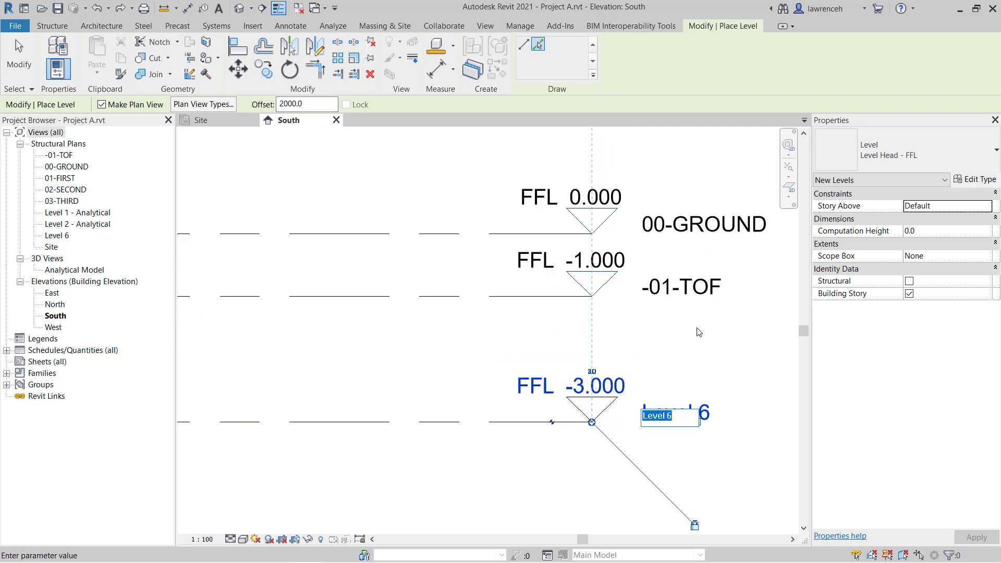
key(BackSpace)
text(-02-LIFT PIT)
key(Return)
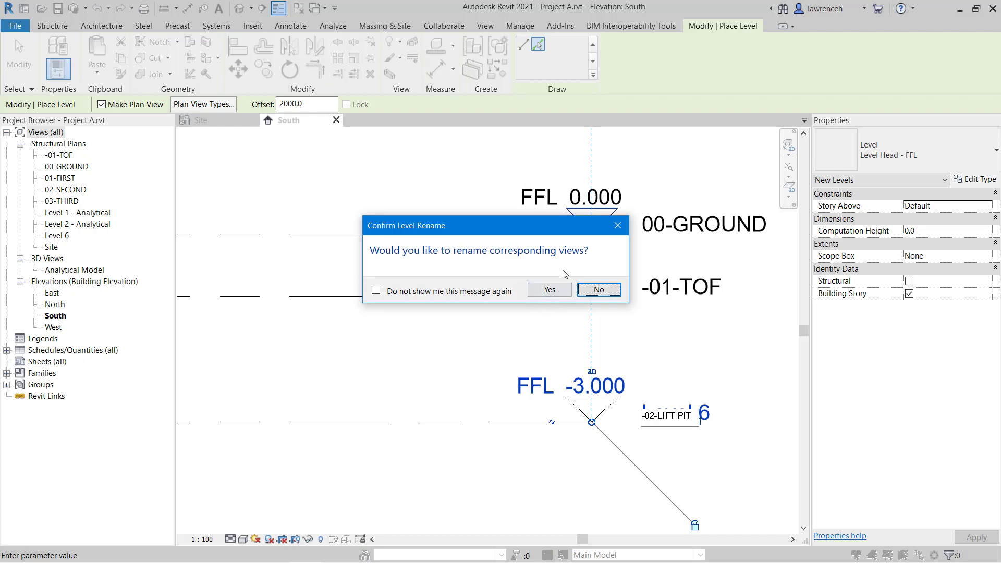
click(550, 289)
scroll(514, 339, down, 2)
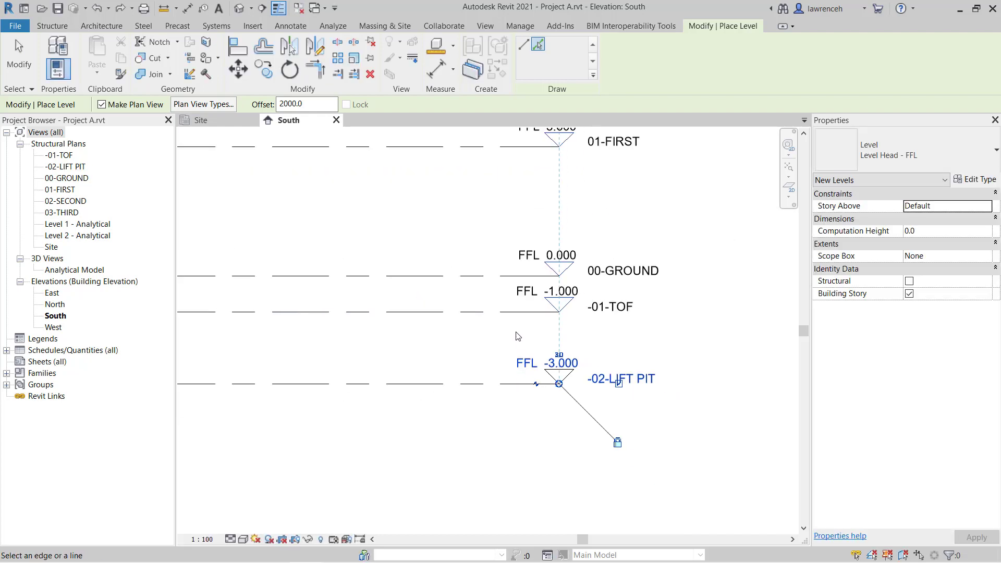
key(Escape)
key(Escape)
scroll(542, 349, down, 2)
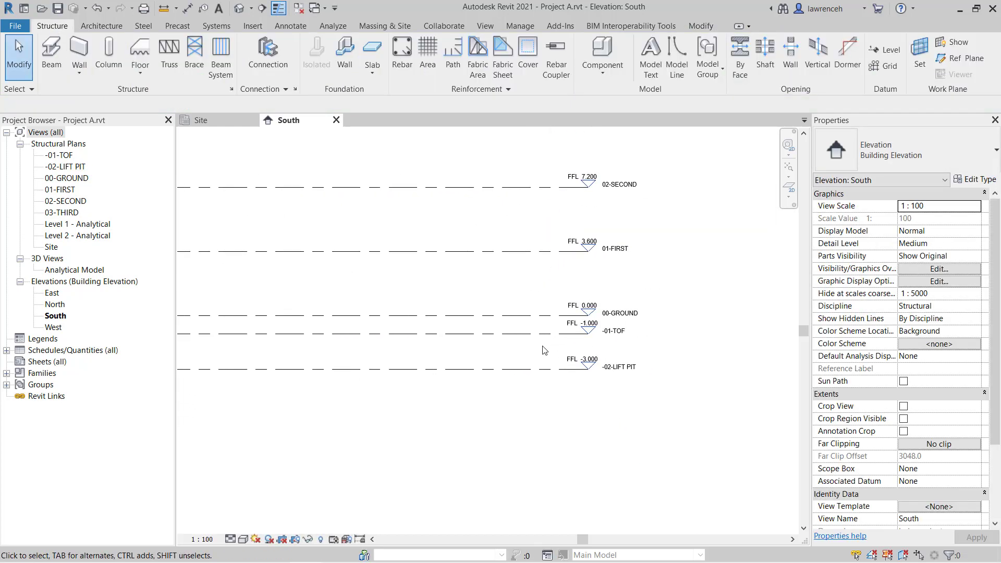
scroll(543, 349, down, 1)
middle_drag(328, 271, 368, 303)
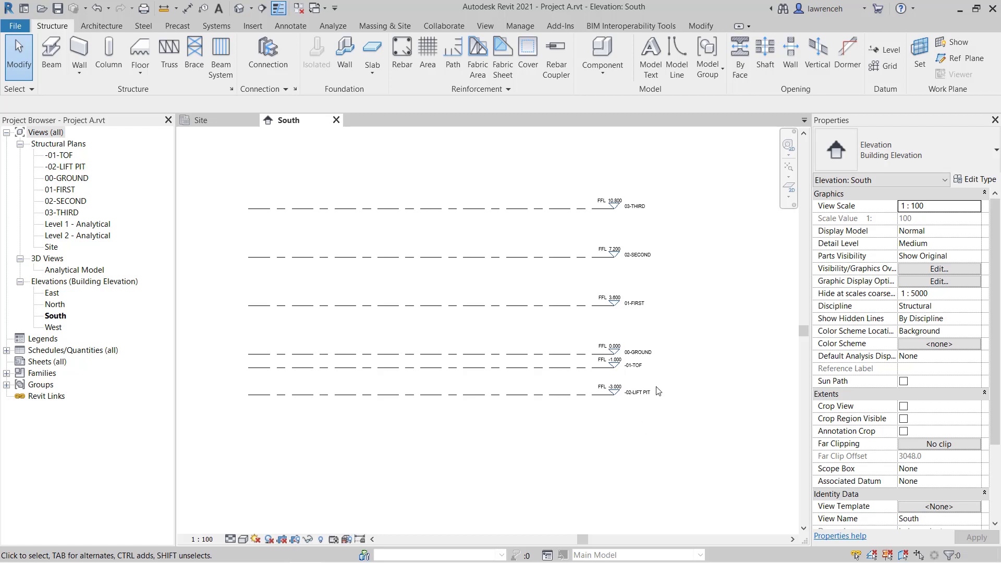
click(542, 209)
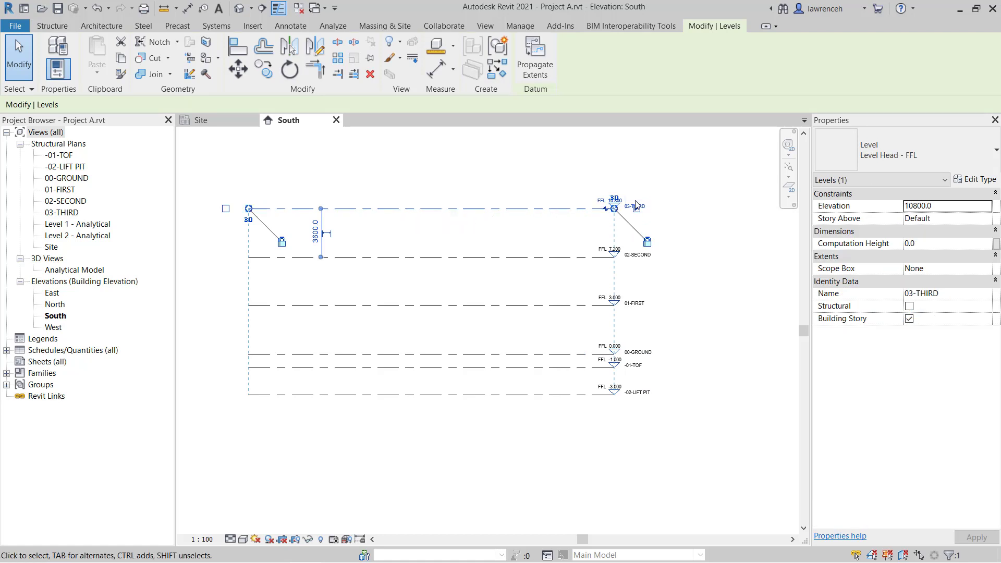
scroll(636, 205, up, 5)
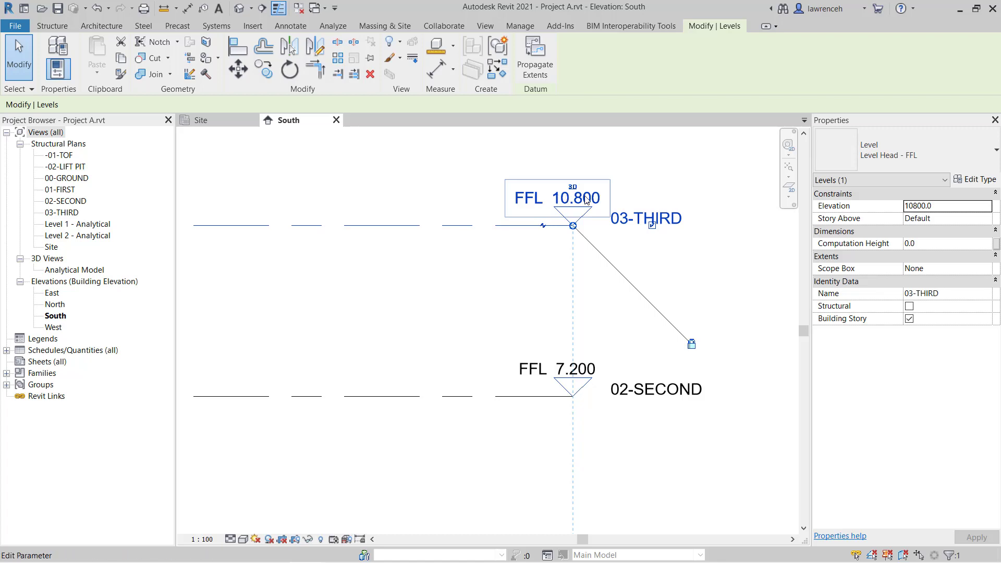
scroll(587, 200, down, 5)
middle_drag(398, 319, 626, 298)
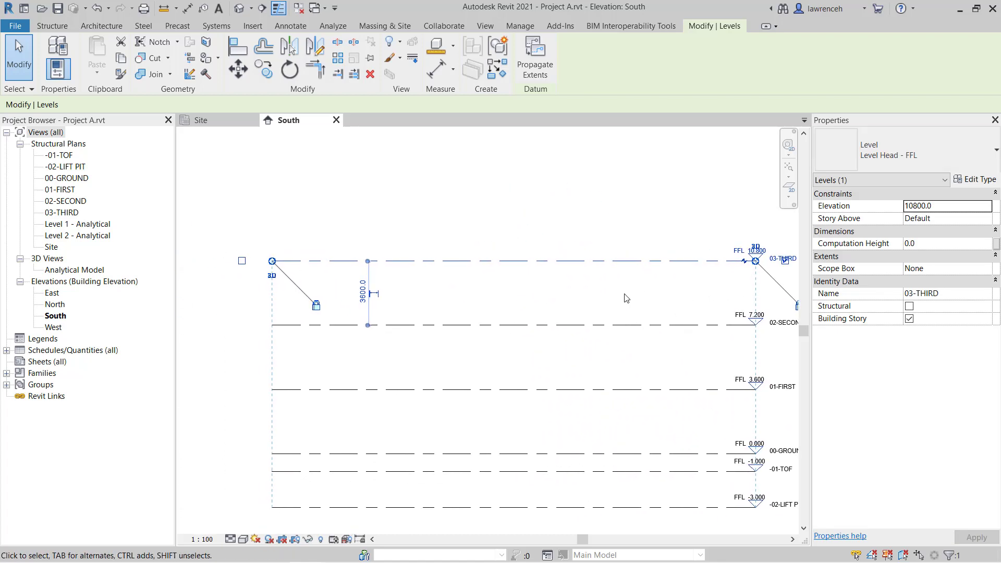
scroll(225, 264, up, 2)
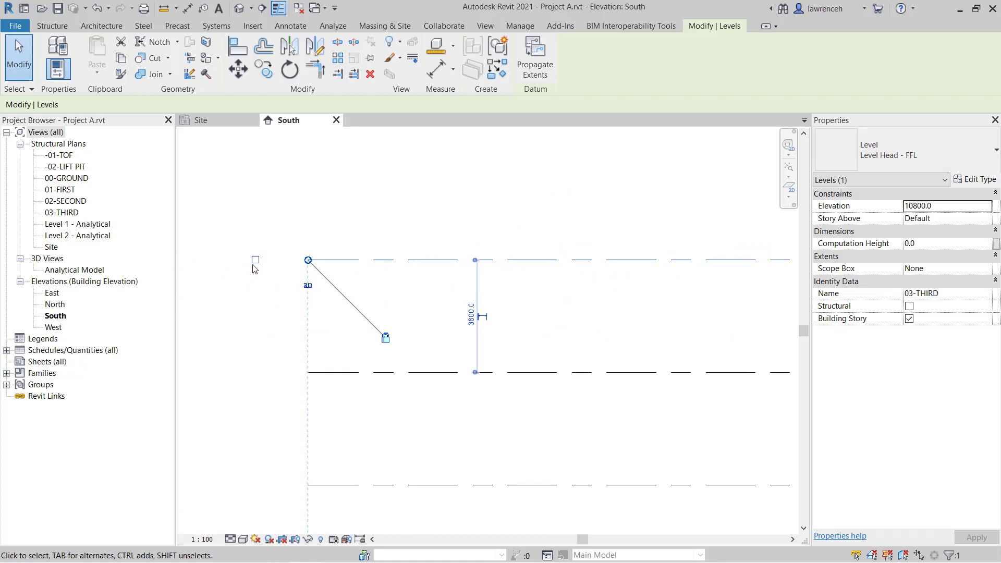
click(255, 260)
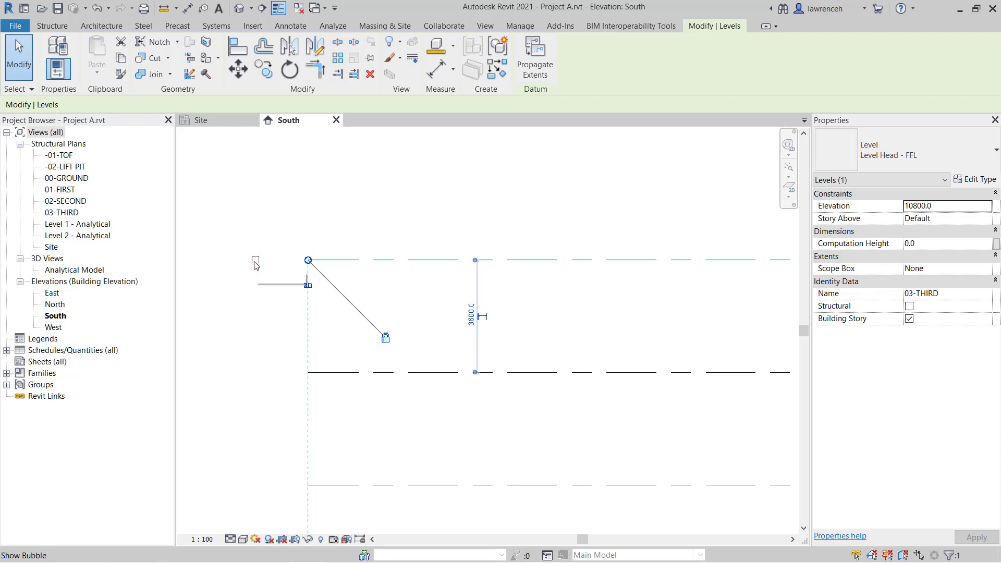
click(255, 260)
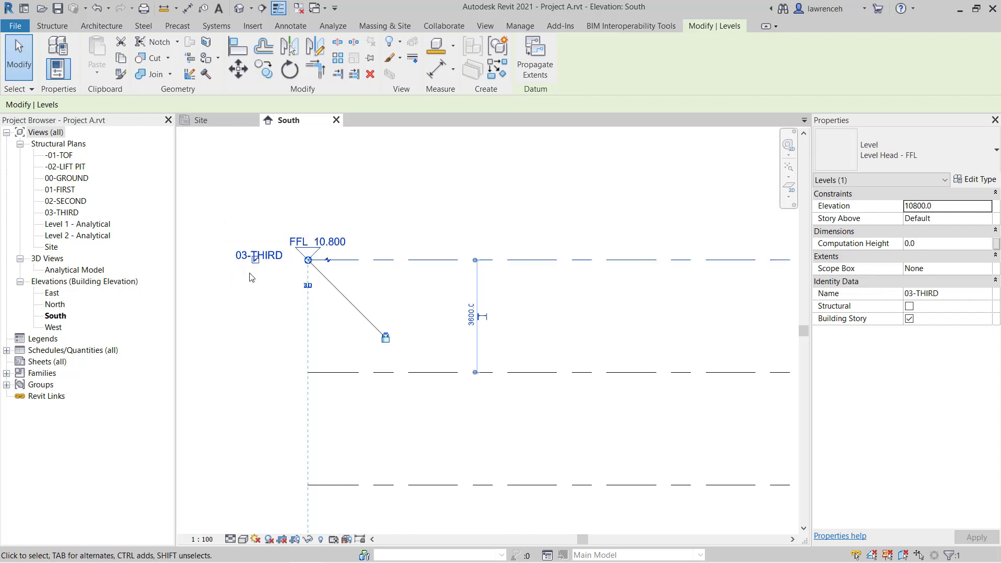
scroll(284, 279, down, 3)
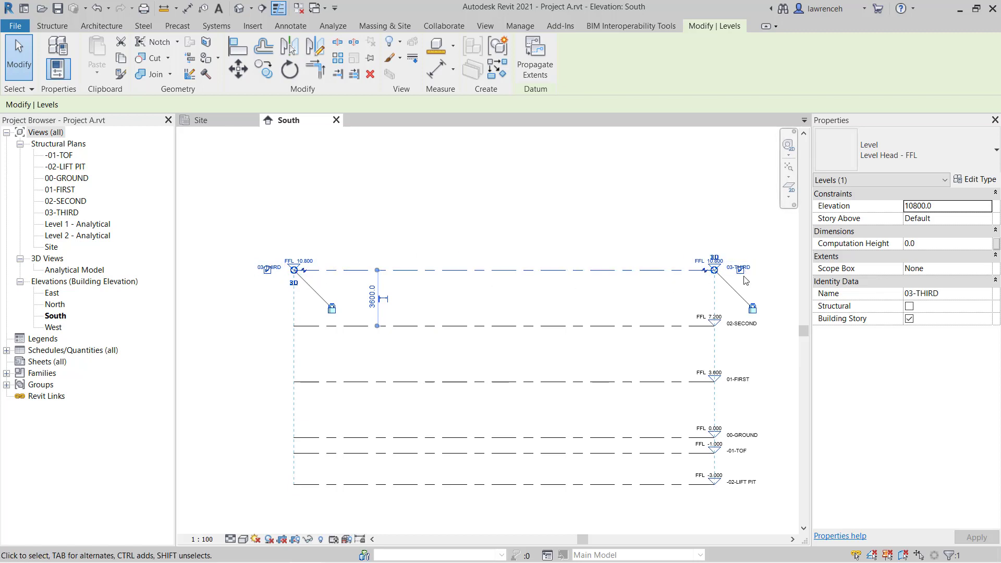
scroll(748, 282, up, 2)
scroll(738, 278, down, 1)
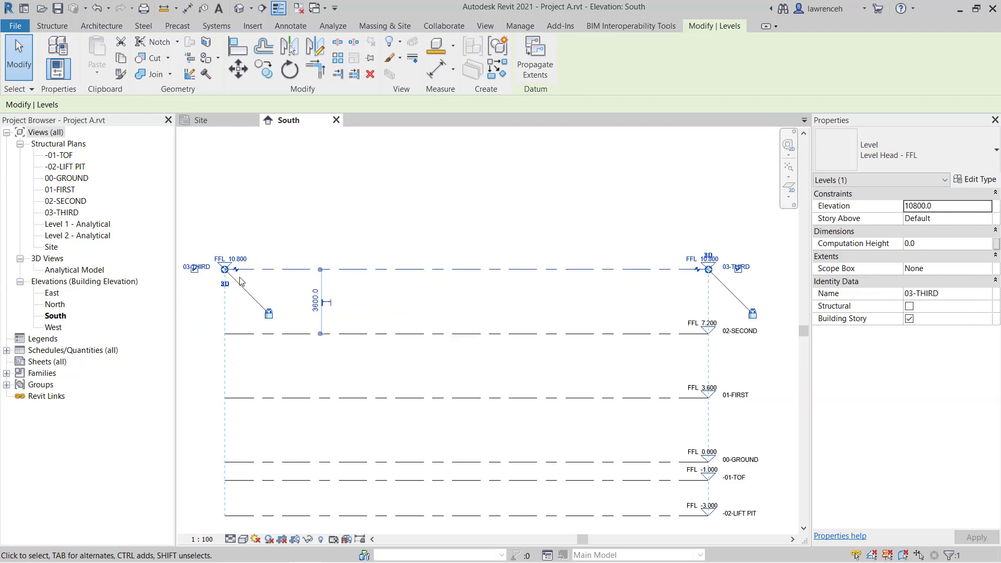
click(738, 270)
click(727, 342)
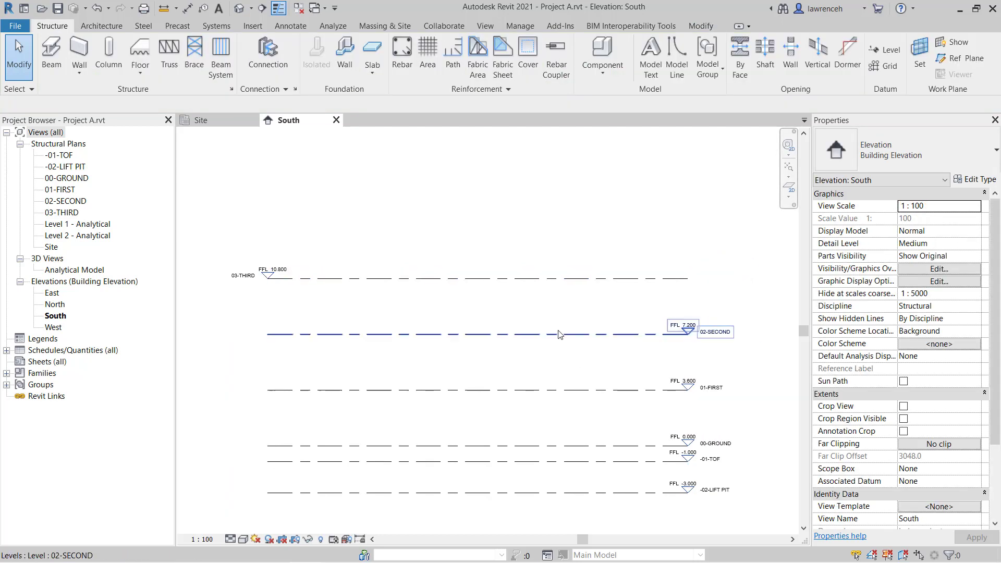
scroll(573, 312, down, 1)
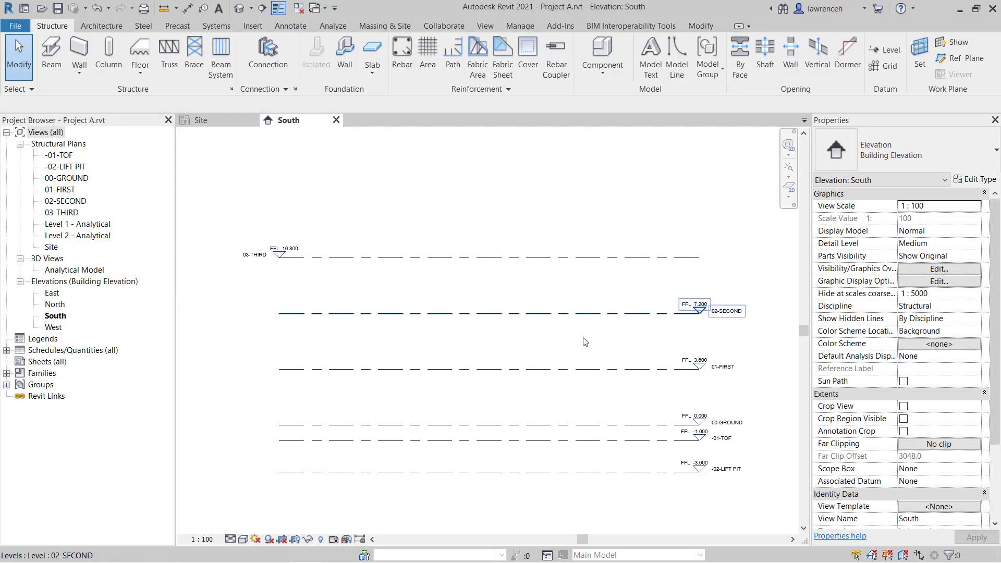
click(364, 259)
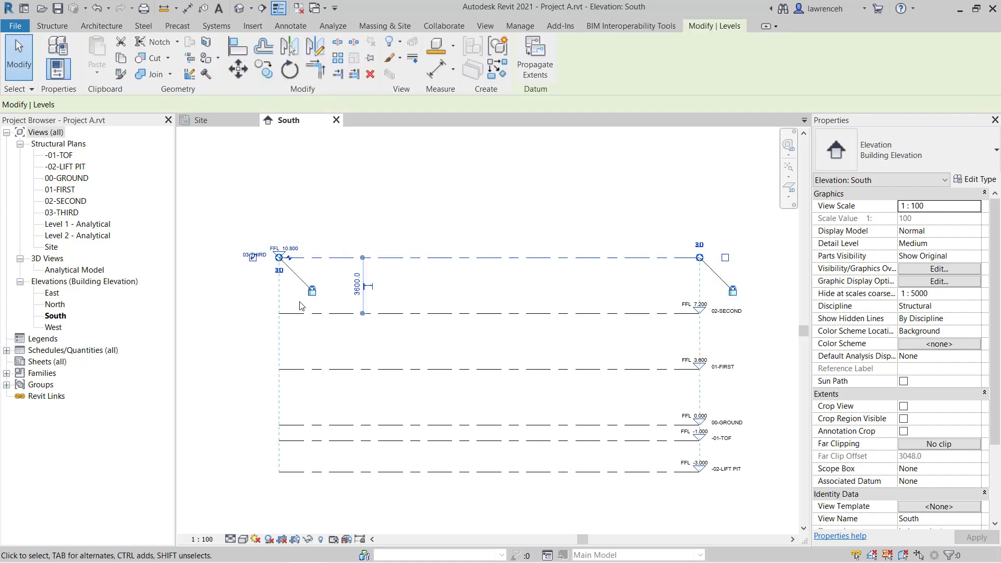
click(253, 257)
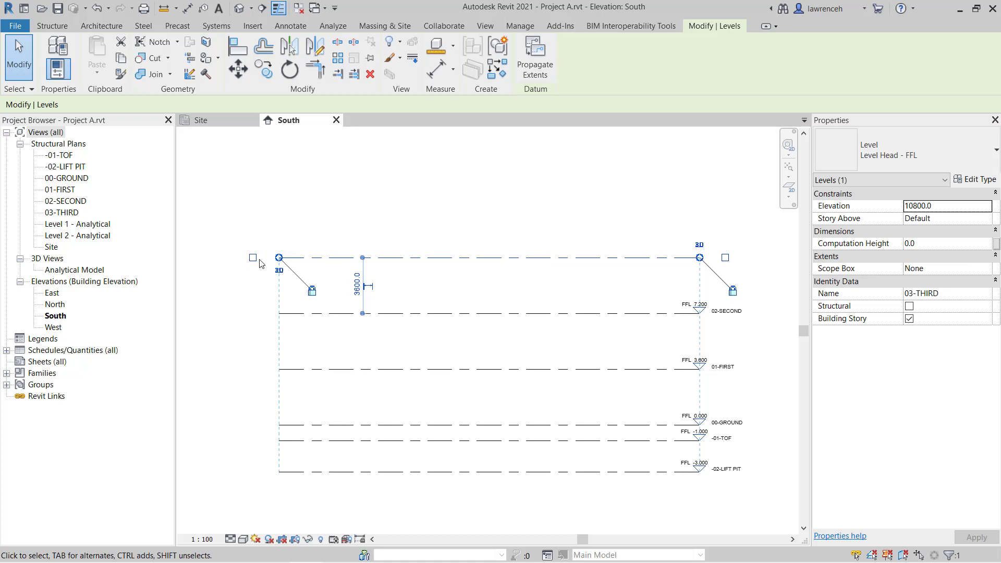
click(725, 257)
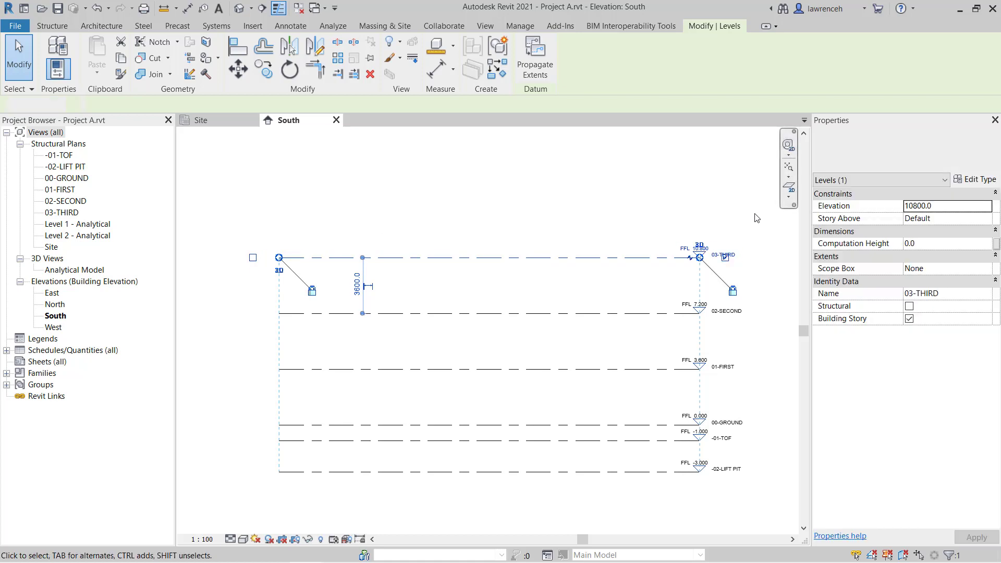
click(758, 215)
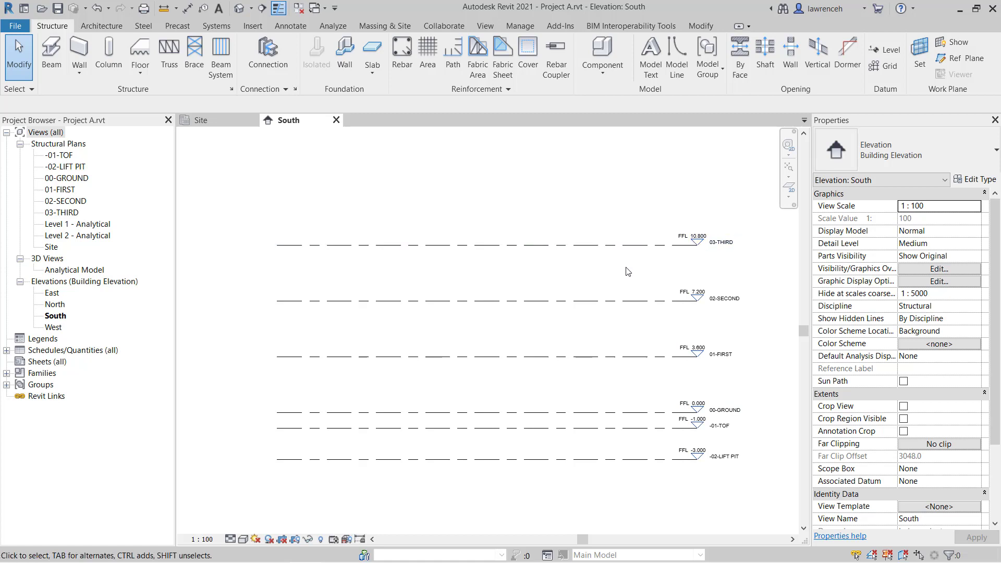
click(635, 245)
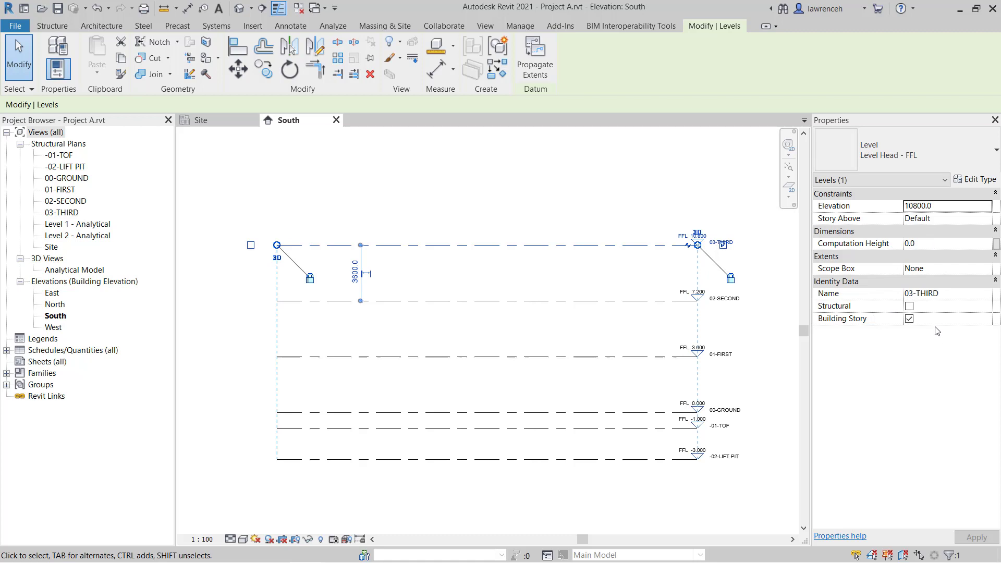
In the level type properties, enable Symbol at End 1 Default and disable End 2.
click(976, 180)
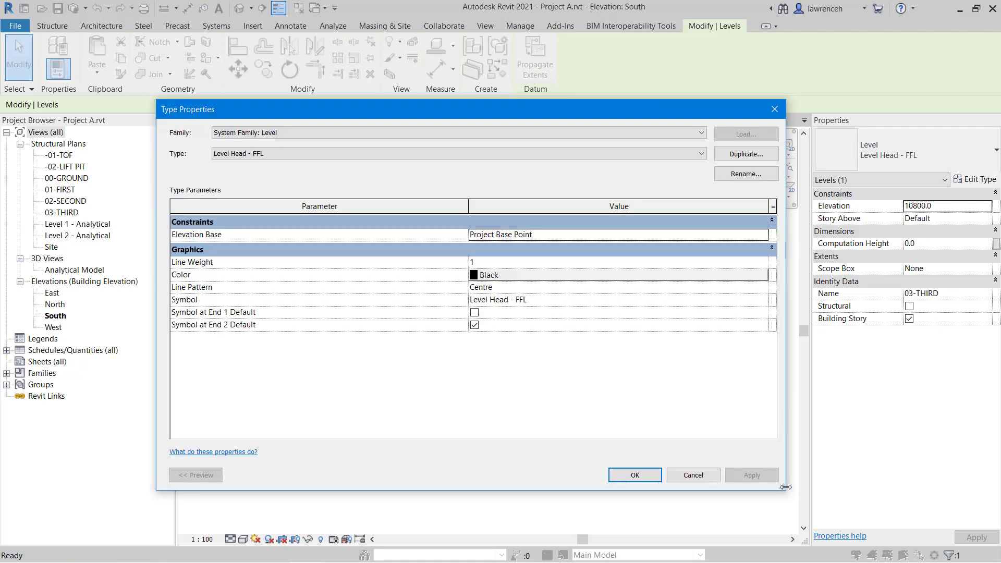
drag(780, 488, 661, 486)
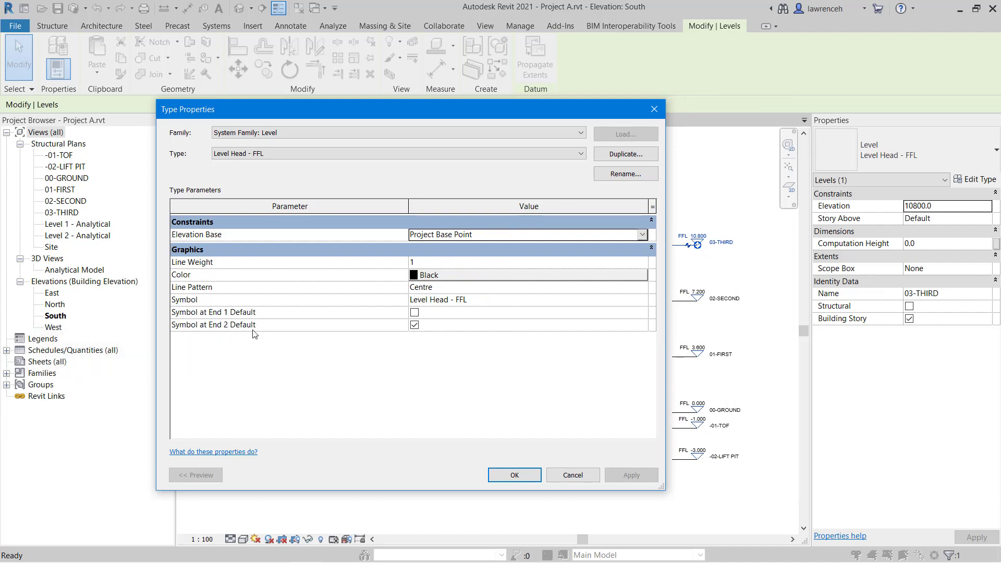
click(414, 313)
click(414, 325)
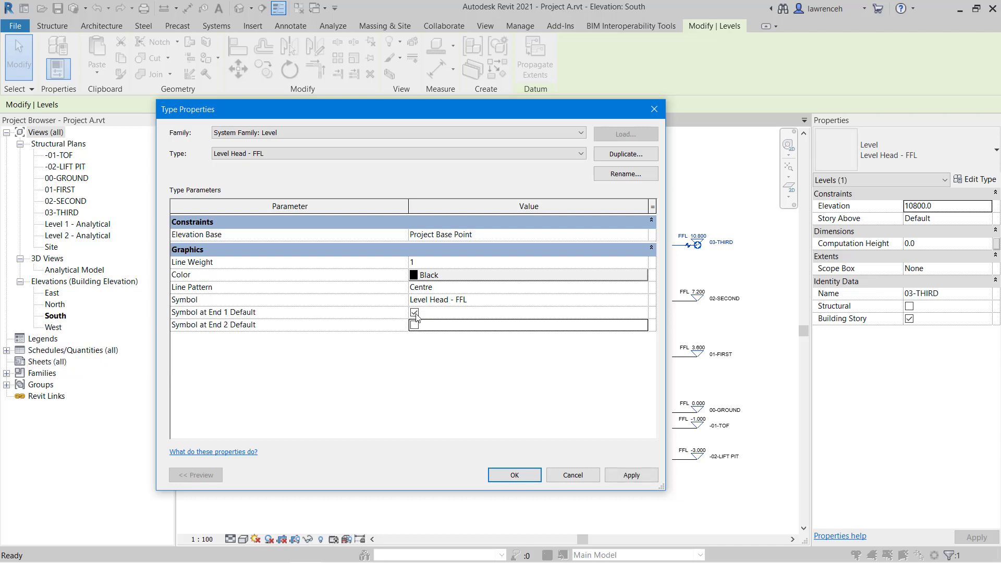
click(515, 475)
Deselect the 03-THIRD level and pan the elevation to the right.
click(530, 494)
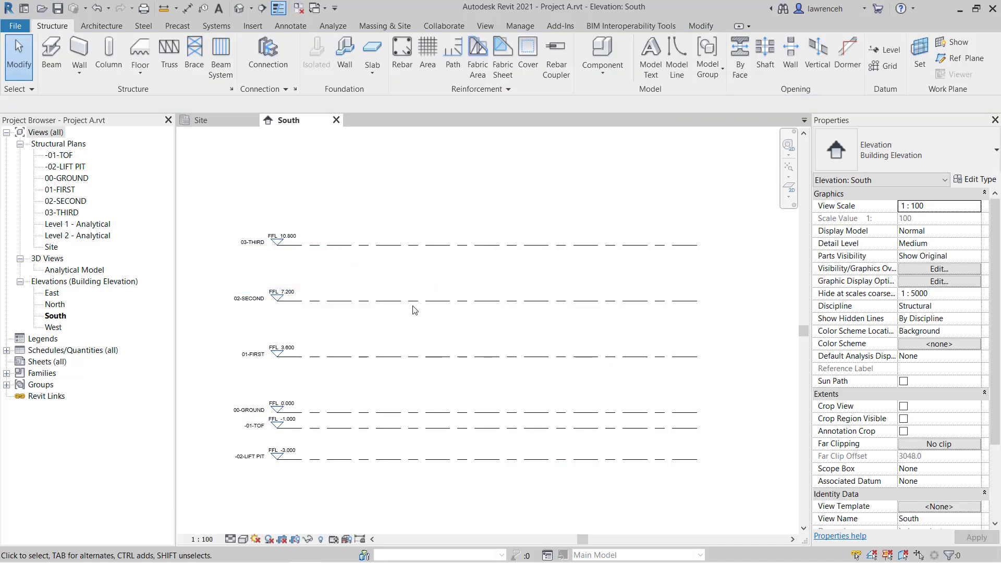
scroll(425, 311, down, 1)
middle_drag(437, 323, 475, 321)
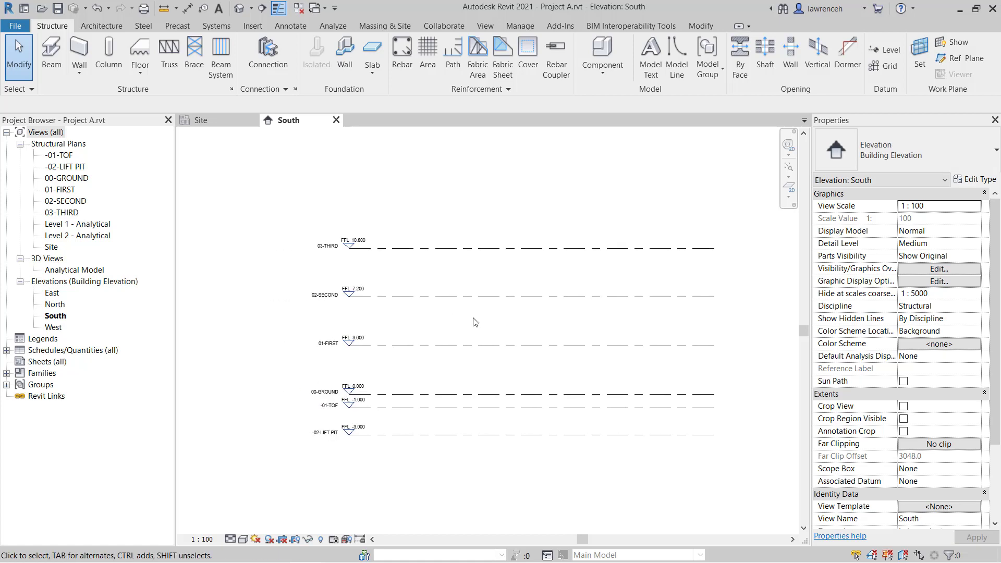